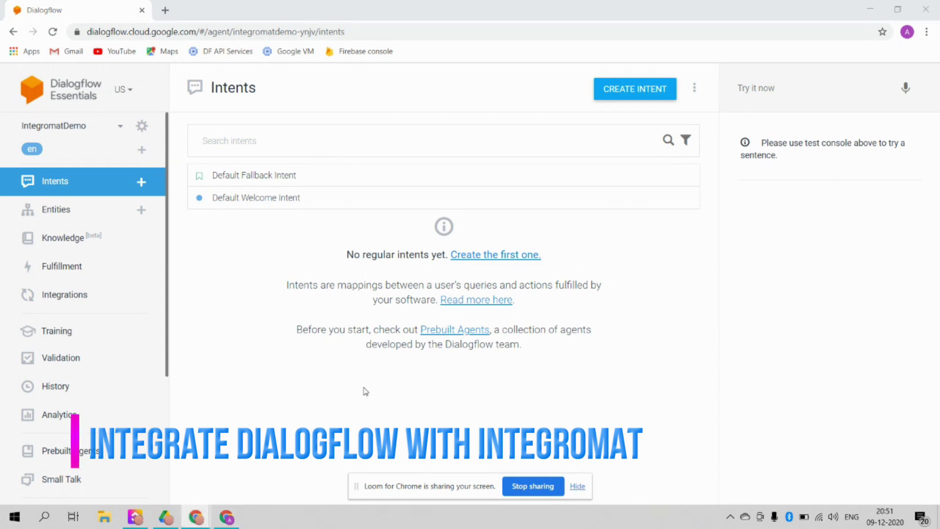
- Switch to Integromat, start a new scenario and look through the services available for integration
key(alt+Tab)
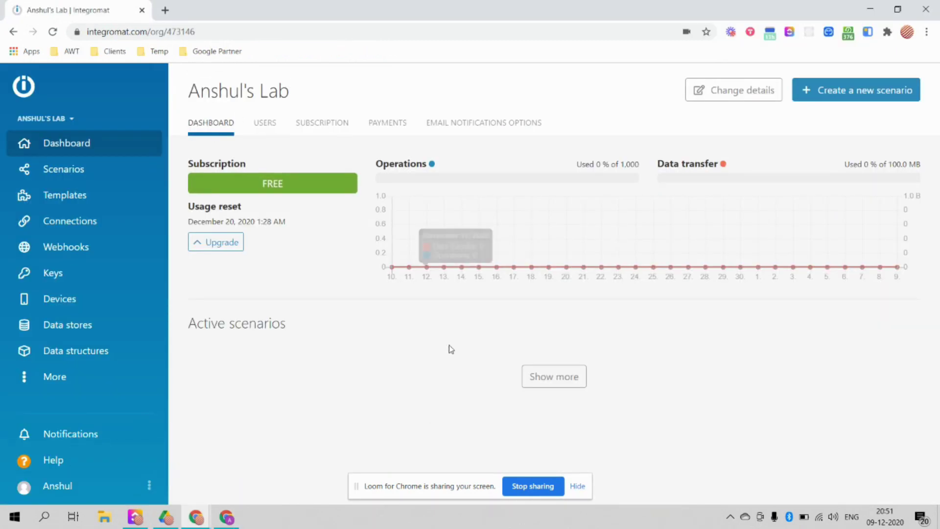
click(890, 92)
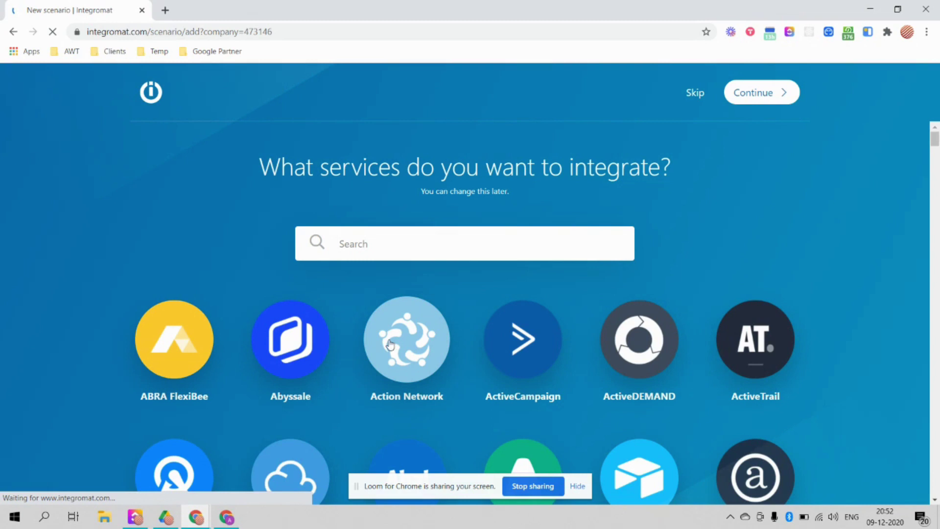
scroll(391, 343, down, 4)
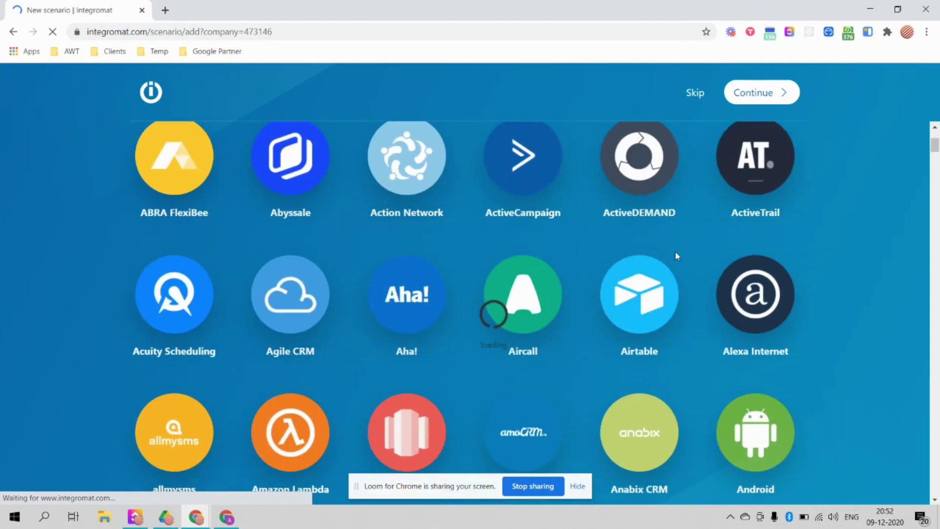
scroll(519, 235, up, 4)
scroll(575, 315, down, 7)
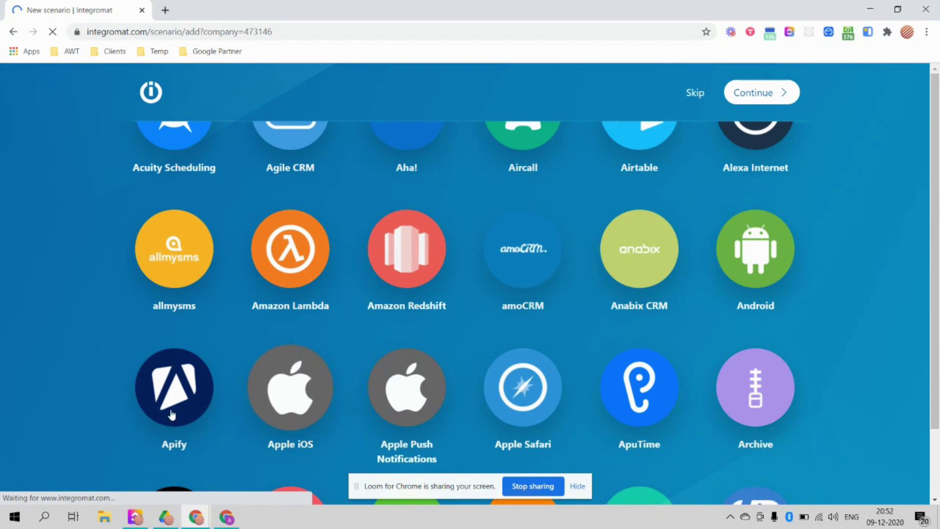
scroll(69, 344, down, 1)
scroll(69, 343, down, 9)
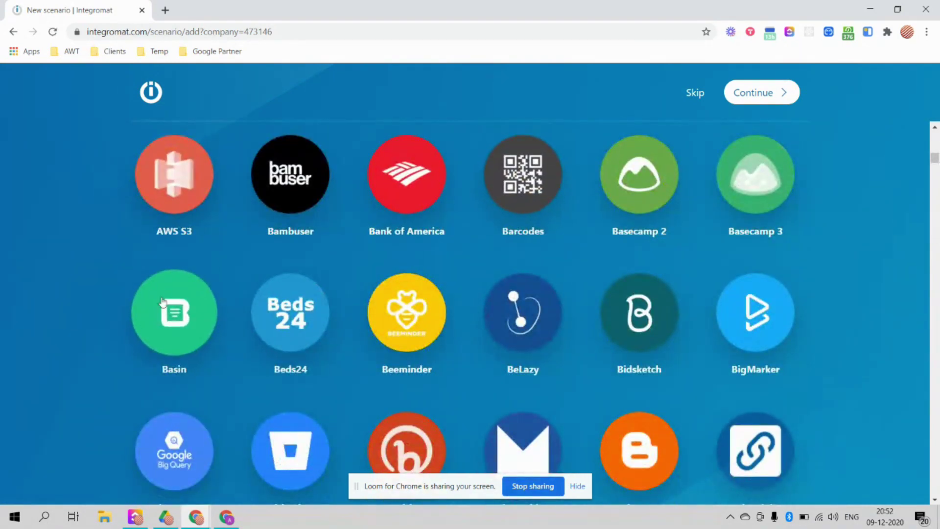
scroll(382, 252, down, 3)
scroll(729, 286, down, 5)
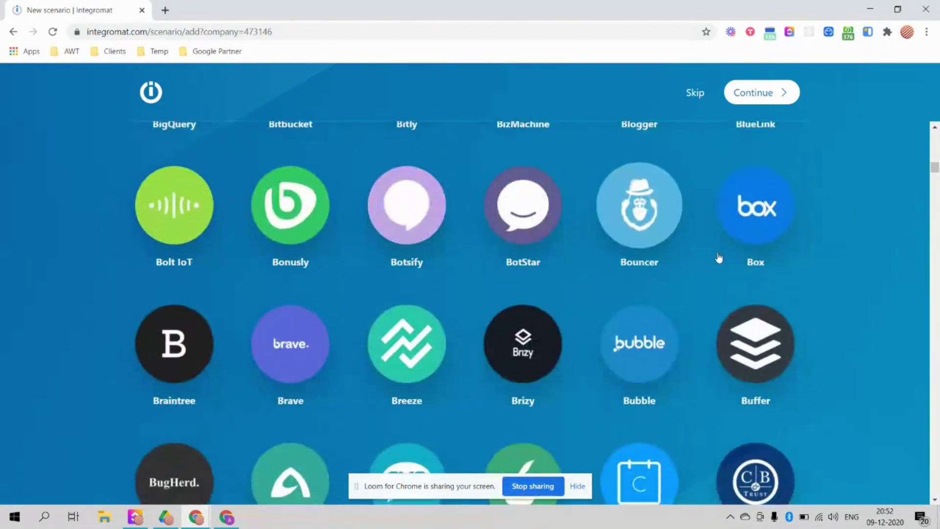
scroll(324, 270, down, 8)
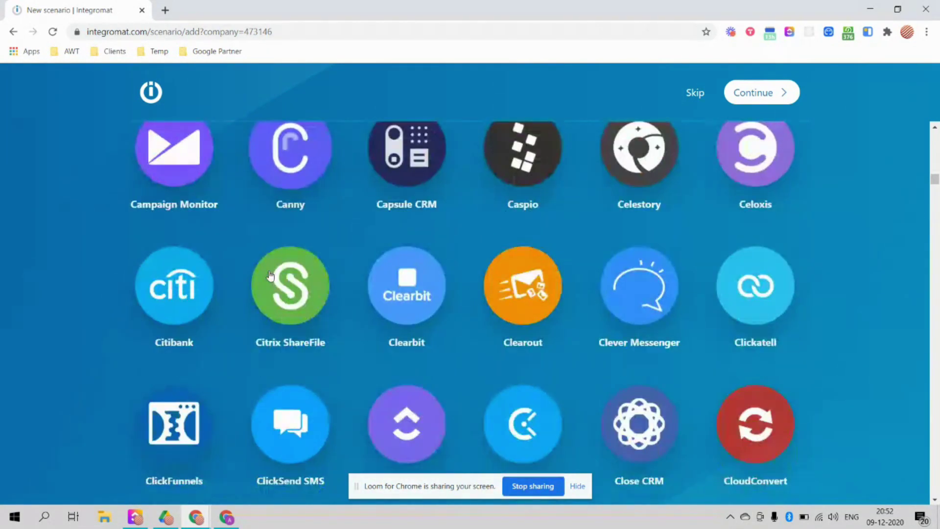
scroll(445, 308, down, 10)
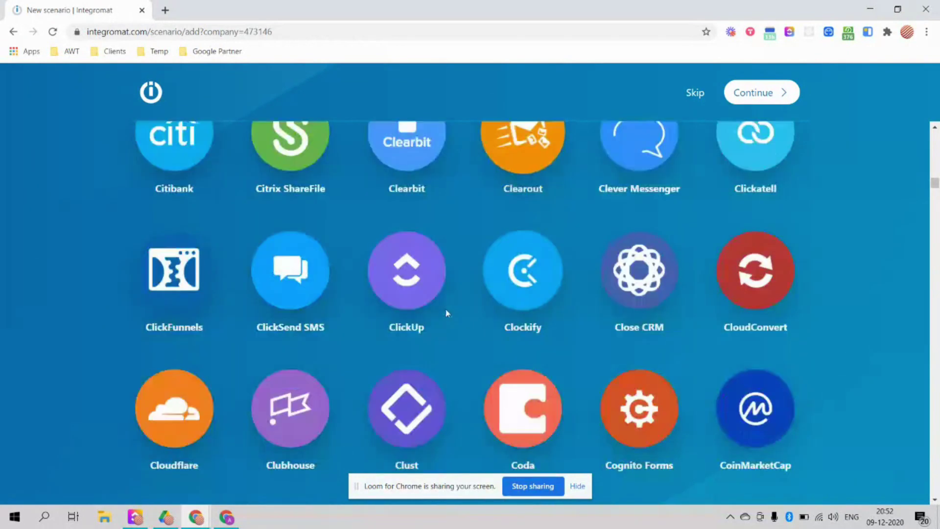
scroll(448, 372, down, 10)
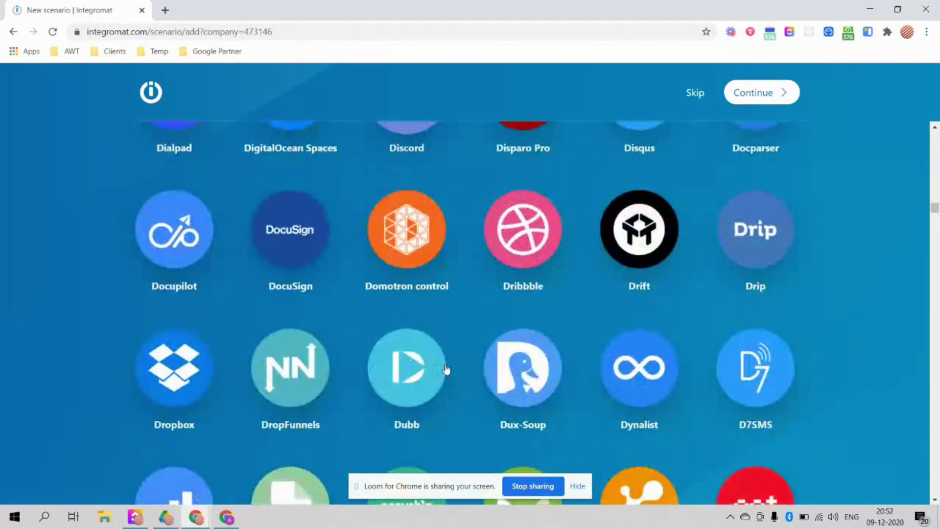
scroll(446, 368, up, 10)
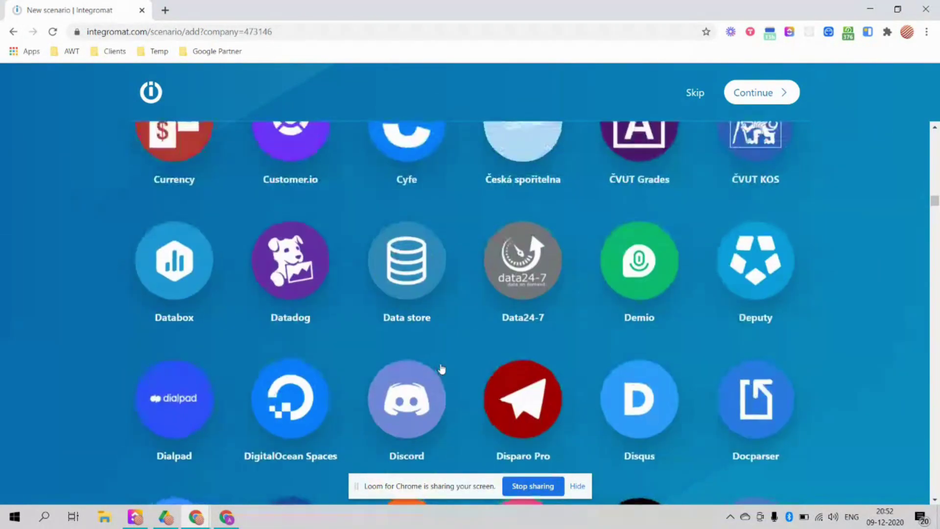
- Switch to Dialogflow and enable the webhook in the IntegromatDemo agent's fulfillment settings
key(alt+Tab)
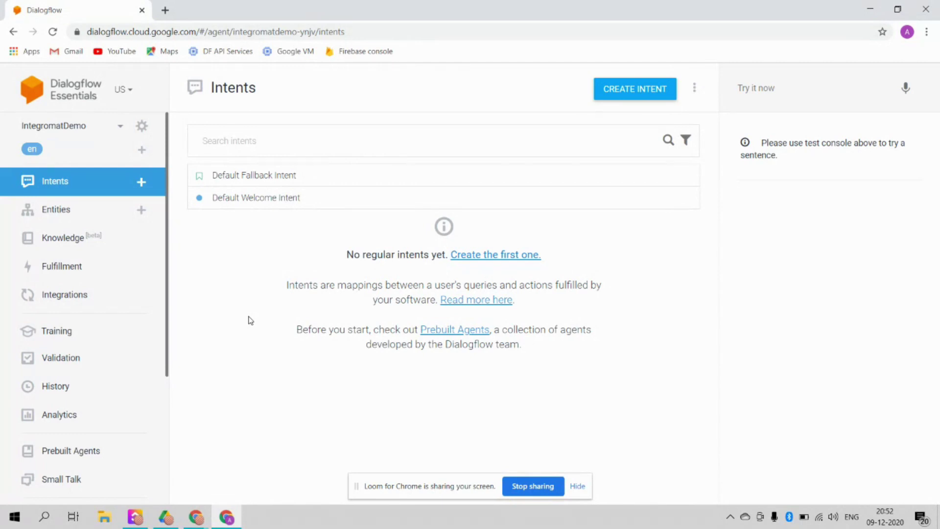
click(113, 271)
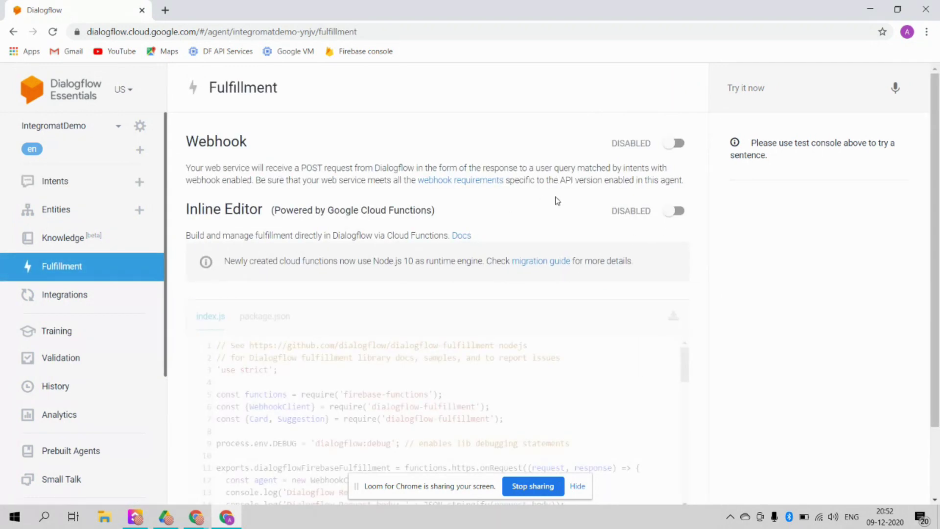
click(674, 143)
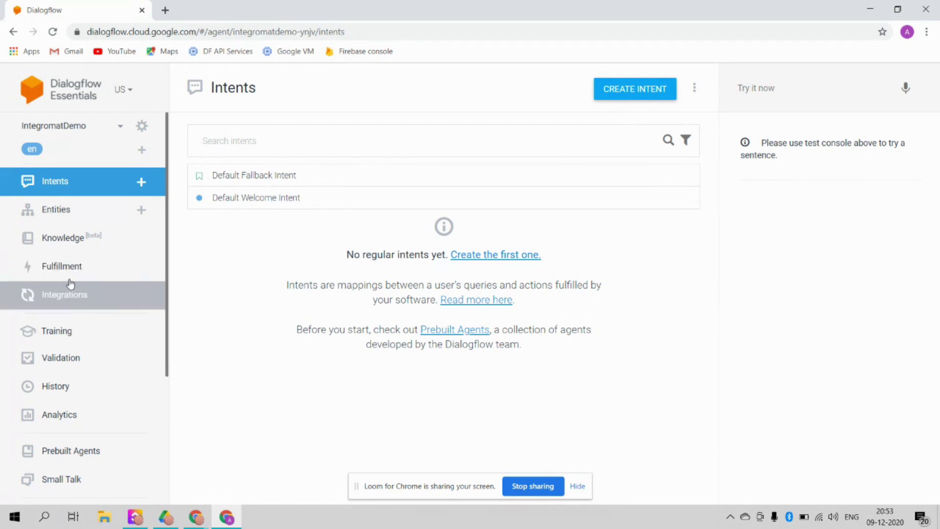
click(62, 267)
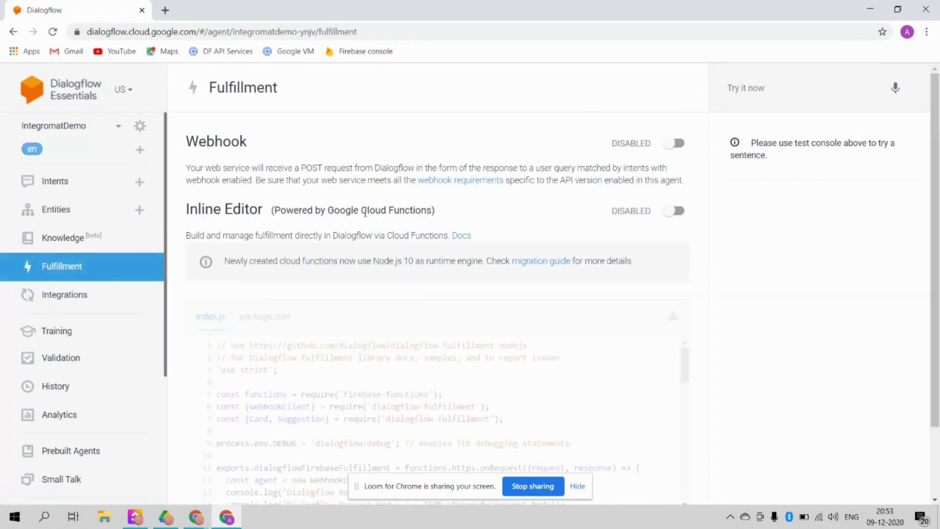
click(675, 142)
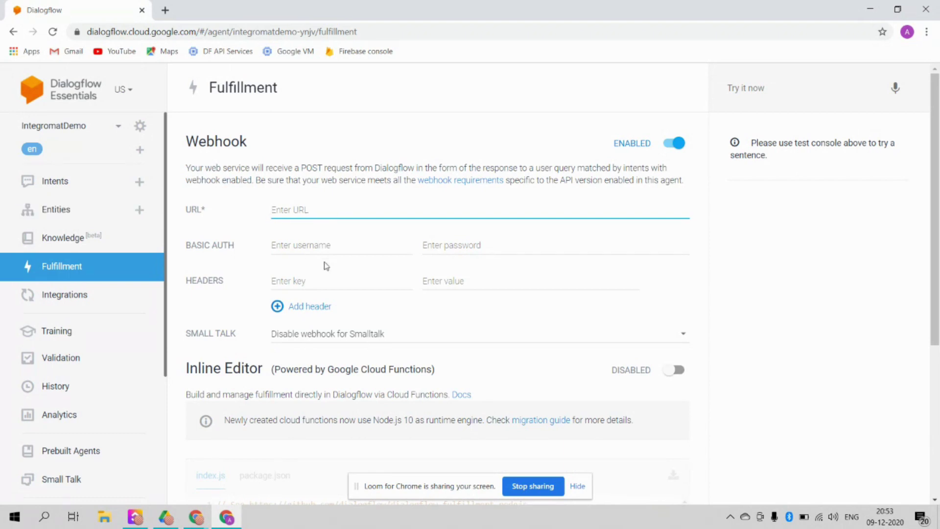
- Switch to Integromat, discard the open scenario setup and start a new blank scenario without preselecting any services
key(alt+Tab)
scroll(304, 321, up, 5)
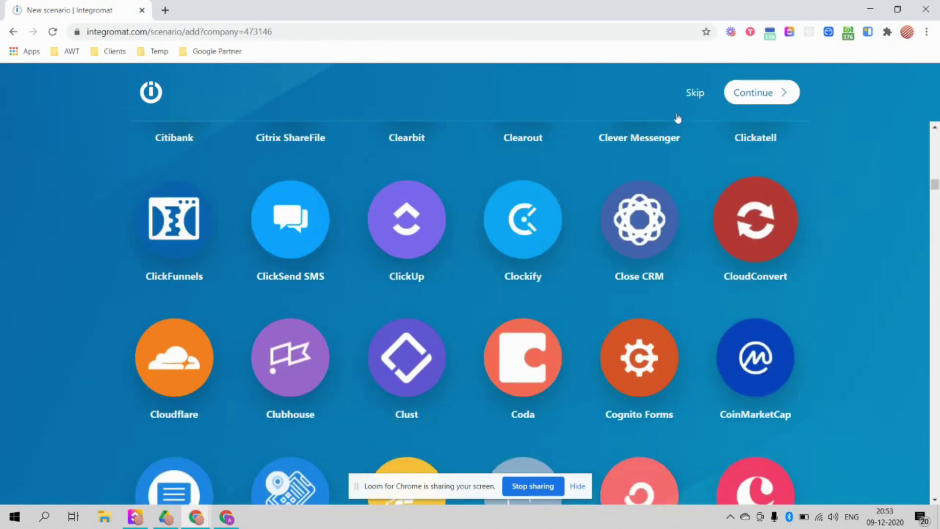
scroll(680, 125, up, 3)
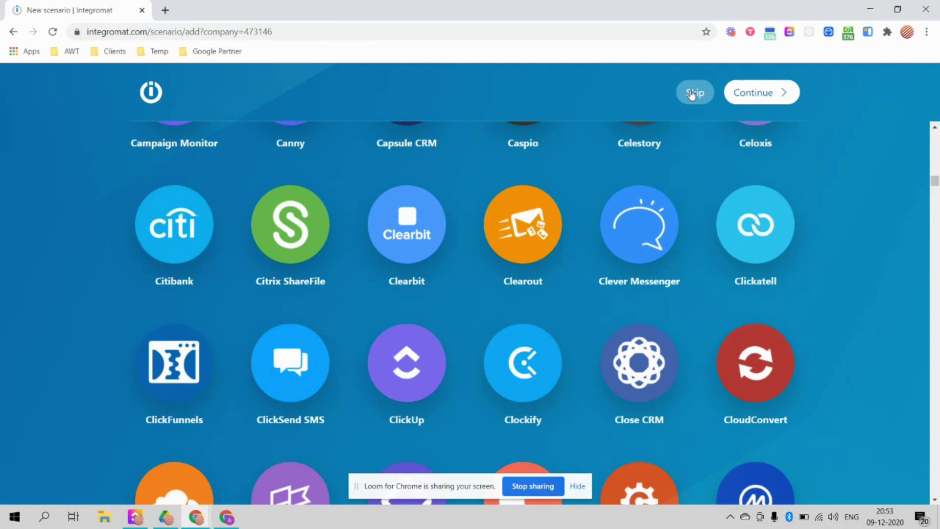
click(691, 94)
click(81, 94)
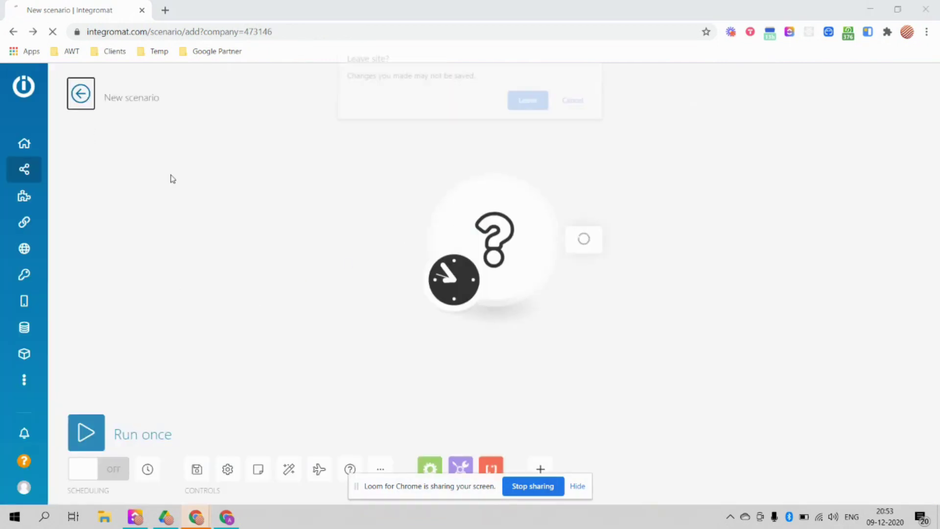
click(528, 100)
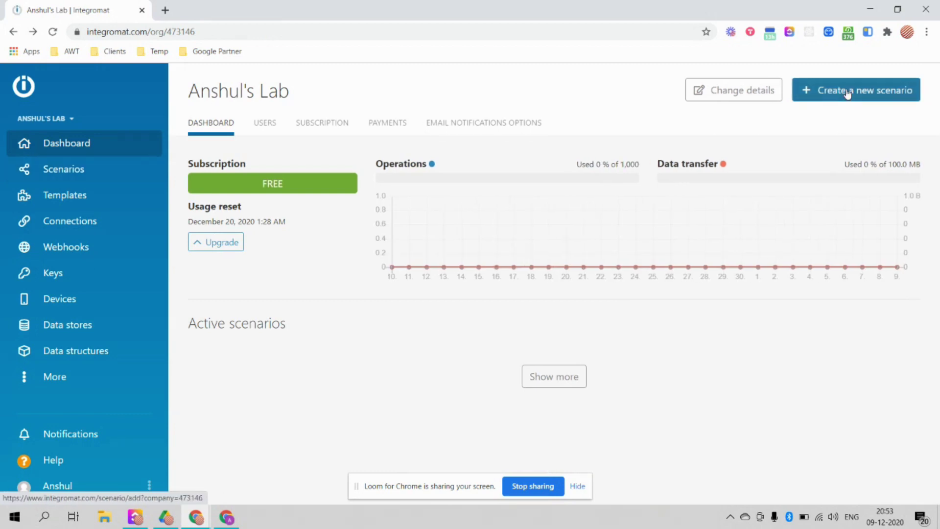
click(847, 93)
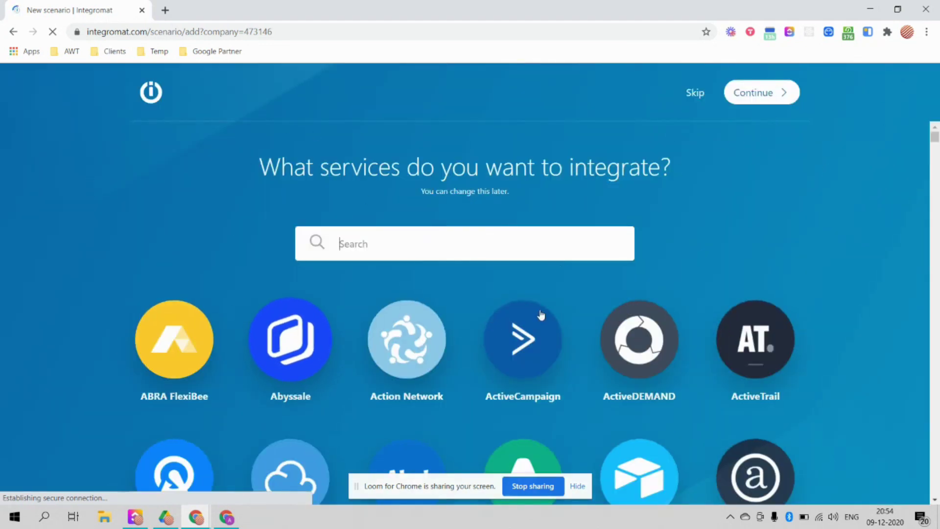
click(694, 94)
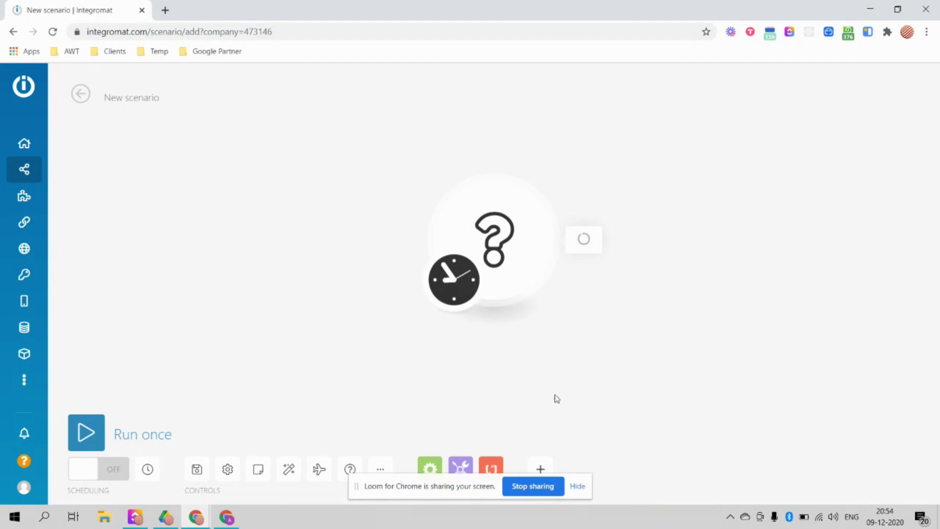
- Find the Webhooks app by searching for "webhook" and add its Custom webhook trigger as the scenario's first module
click(585, 487)
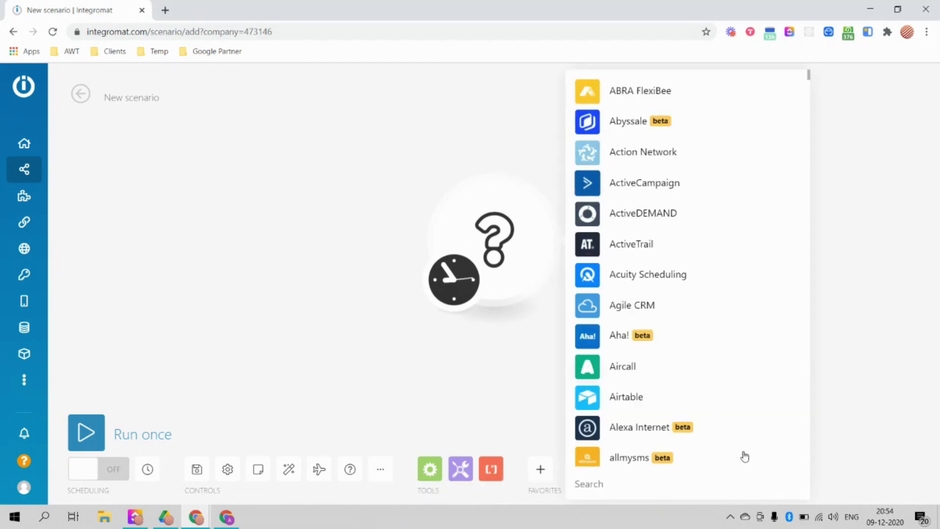
text(web)
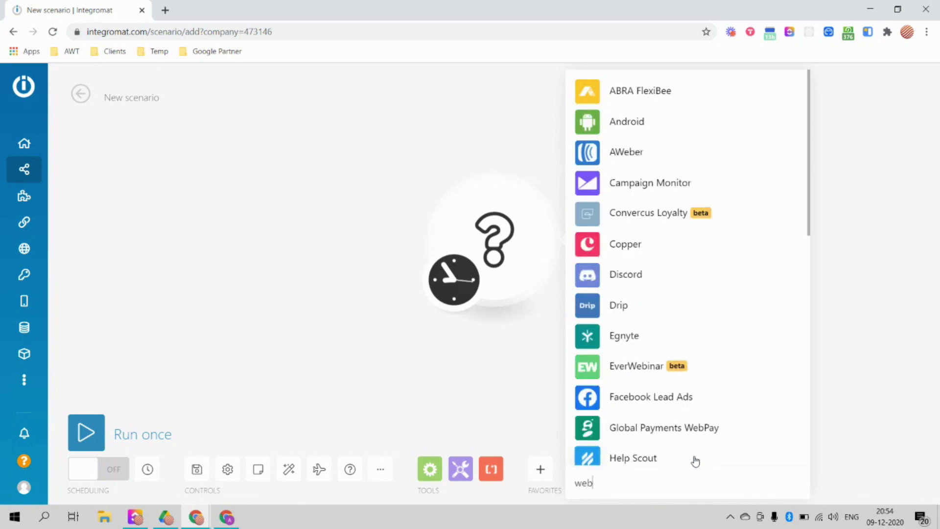
text(hook)
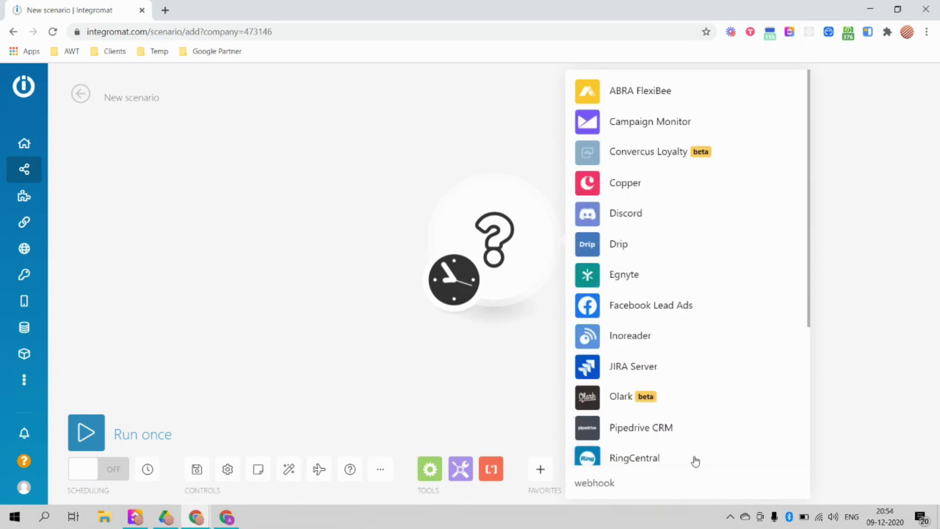
scroll(690, 264, down, 4)
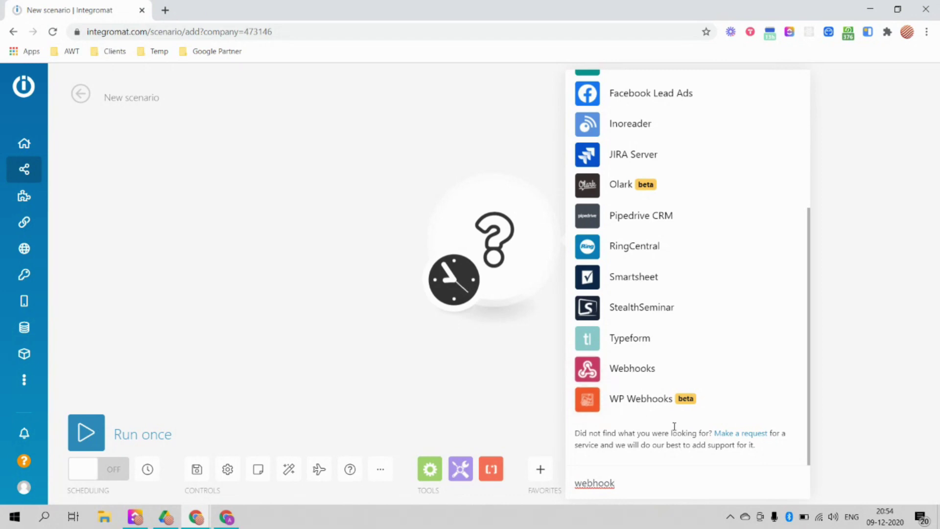
click(631, 372)
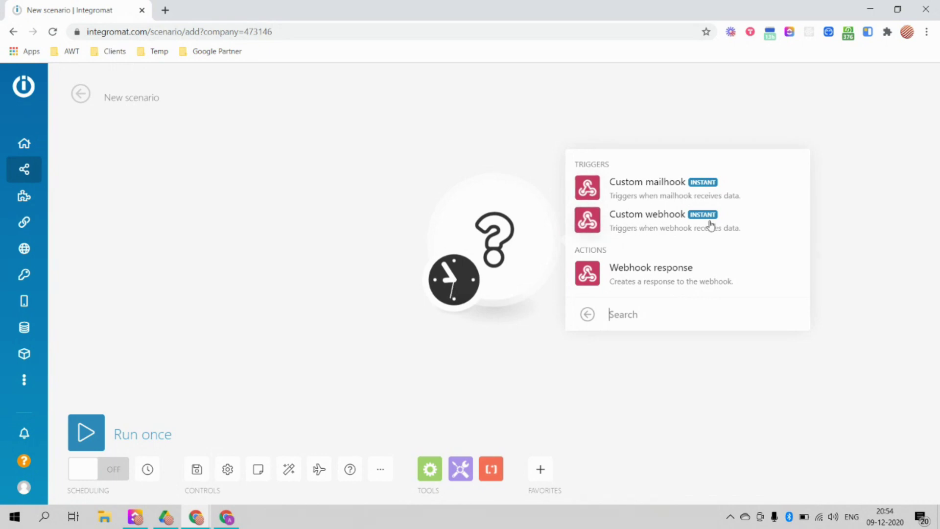
click(648, 226)
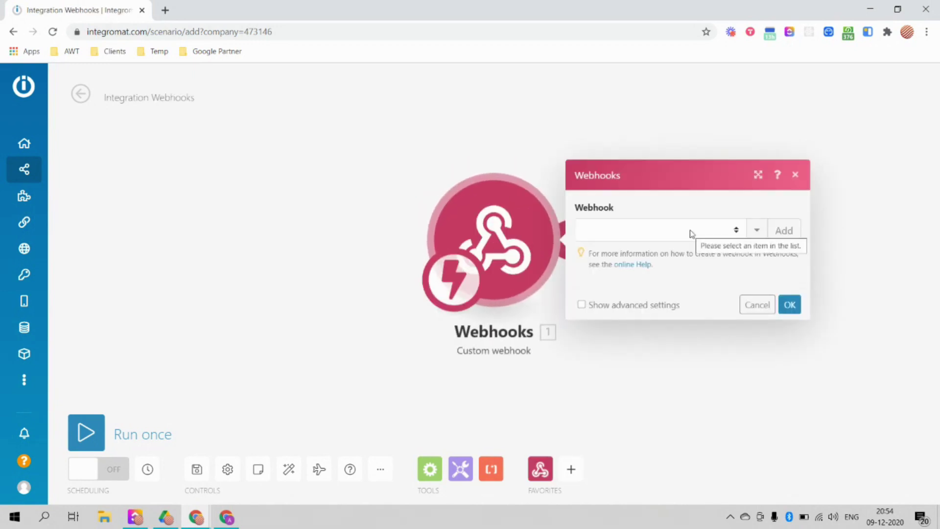
- Create a new webhook named "Dialogflow Integromat Demo" without IP restrictions or advanced settings
click(788, 230)
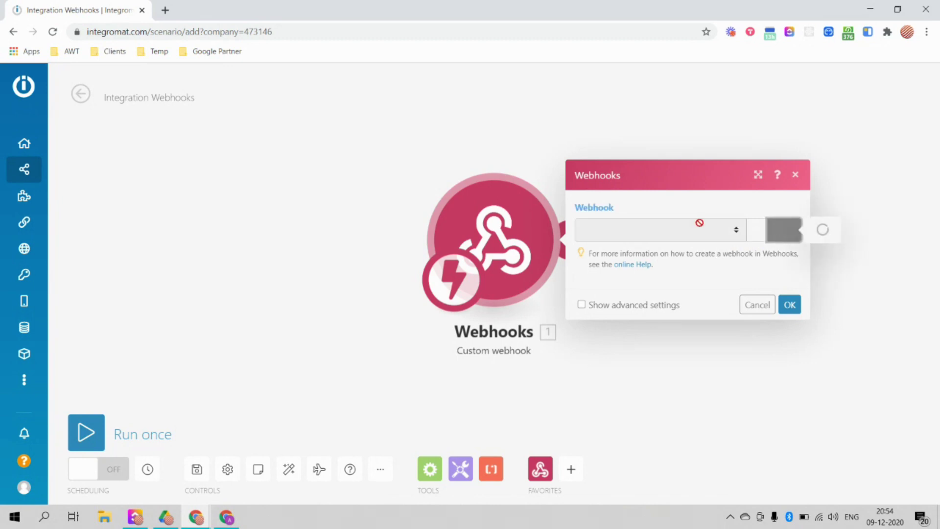
mouse_move(33, 182)
text(Dialogflow Inte)
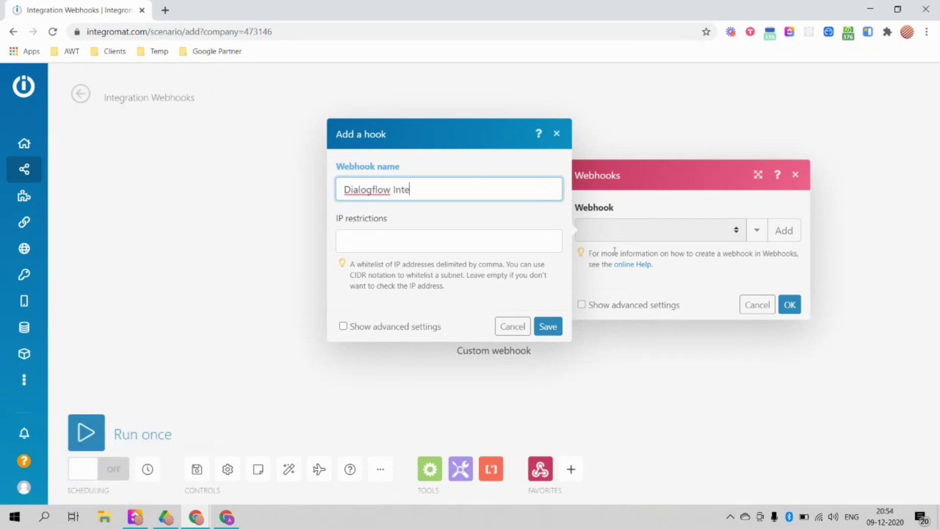
text(omat)
key(BackSpace)
key(BackSpace)
key(BackSpace)
text(omat Demo)
click(343, 326)
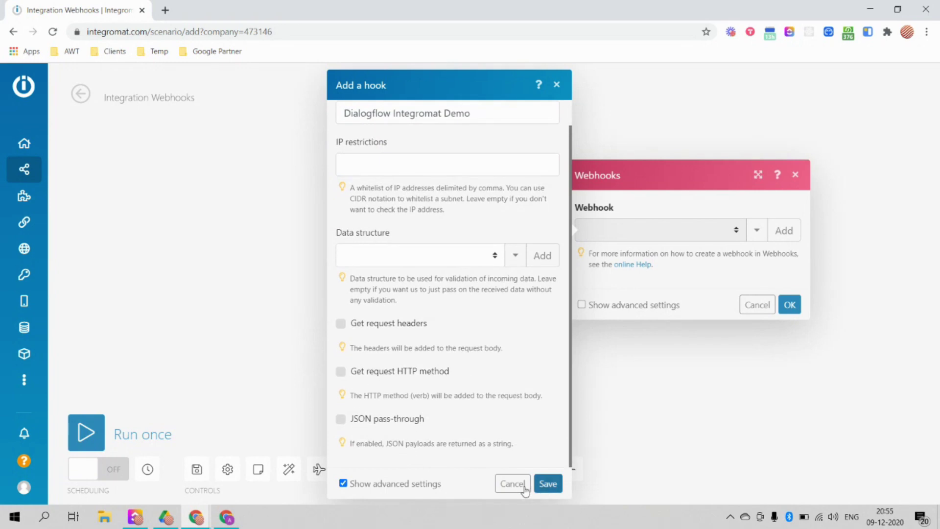
click(344, 484)
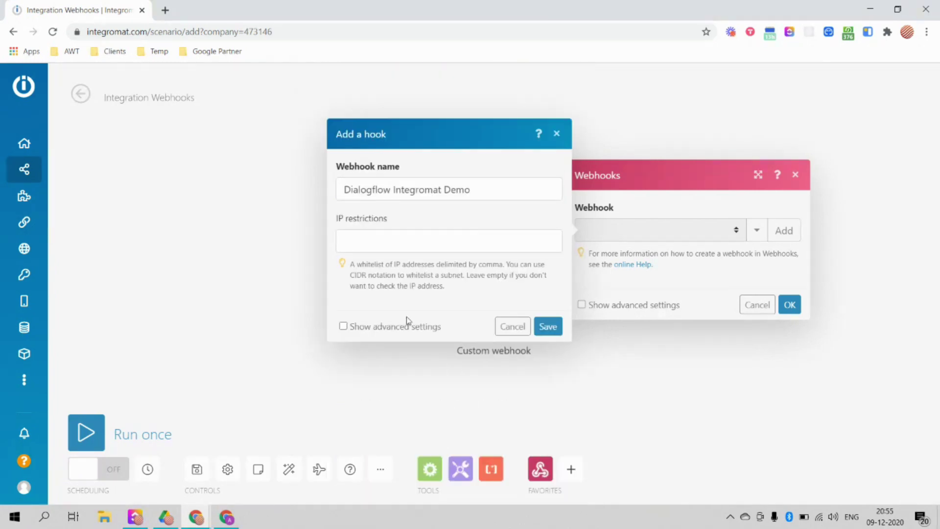
click(547, 327)
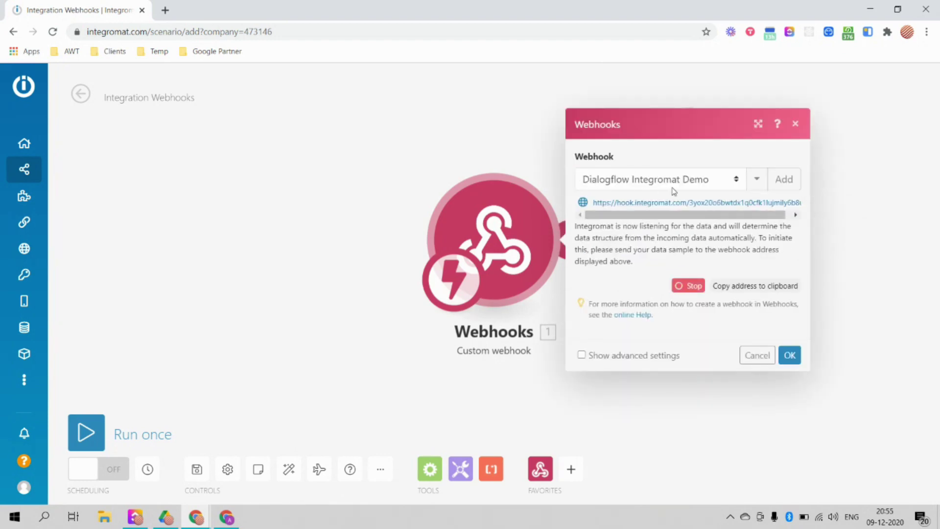
- Copy the address of the Dialogflow Integromat Demo webhook and switch to the Dialogflow fulfillment settings
click(741, 201)
right_click(741, 201)
click(745, 210)
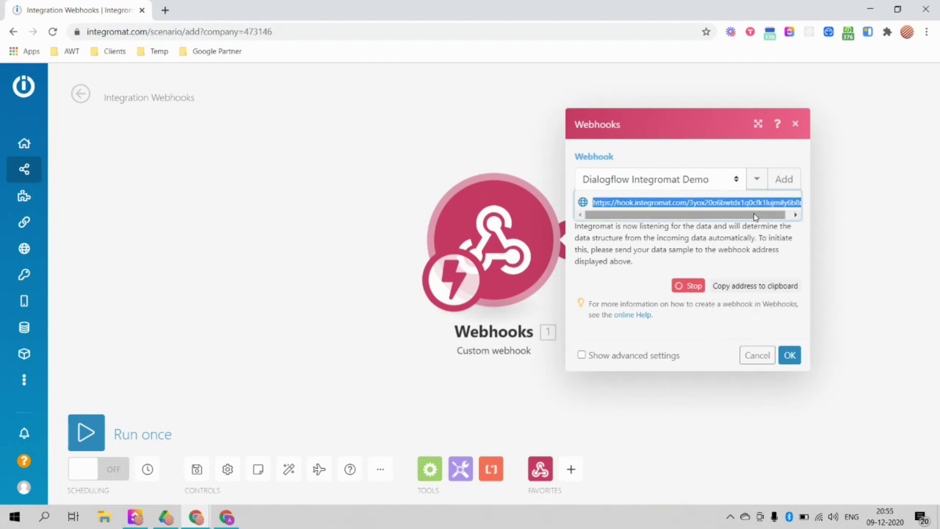
click(751, 287)
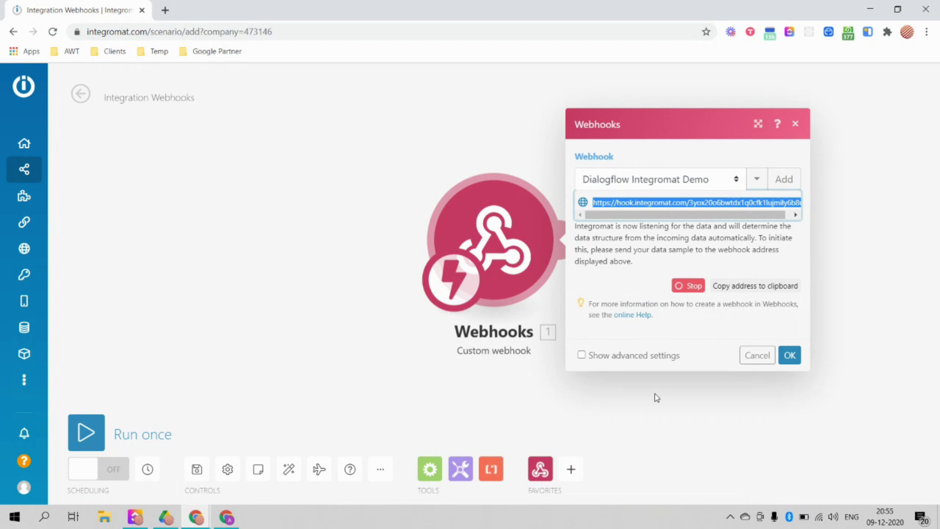
key(alt+Tab)
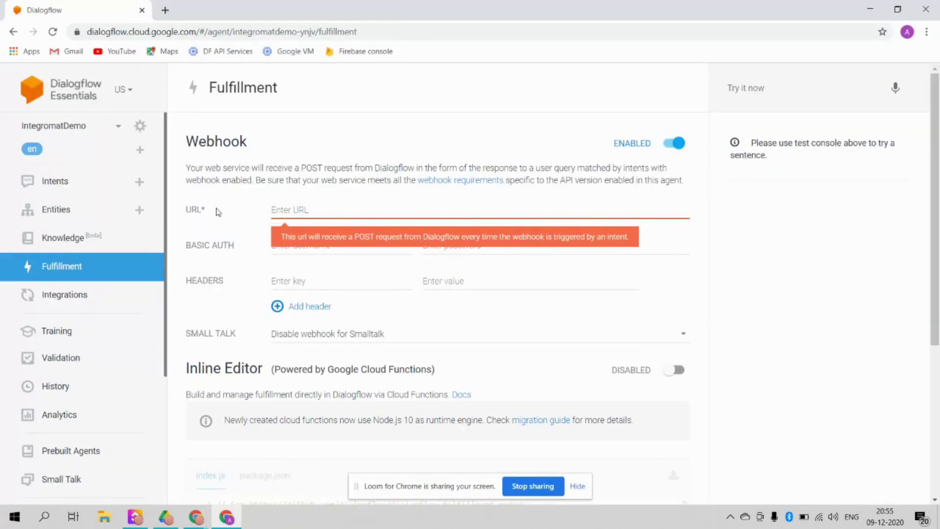
- Paste the copied Integromat webhook address as the fulfillment webhook URL and save the fulfillment settings
key(ctrl+v)
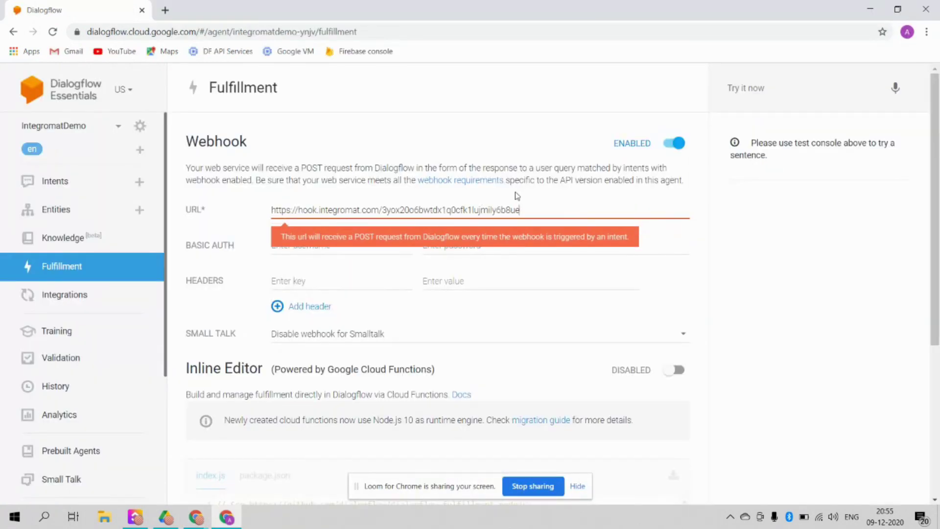
scroll(413, 200, down, 3)
scroll(397, 270, up, 3)
scroll(499, 422, down, 10)
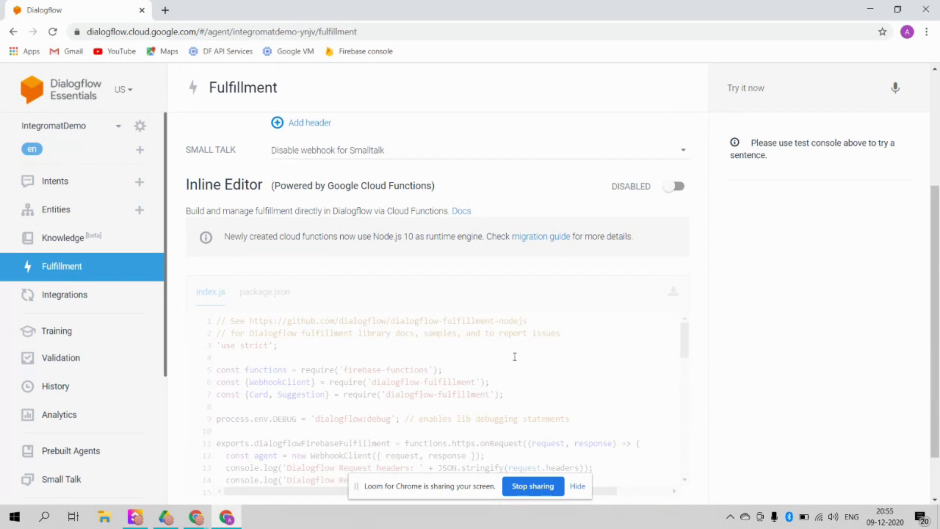
click(657, 456)
scroll(524, 265, up, 12)
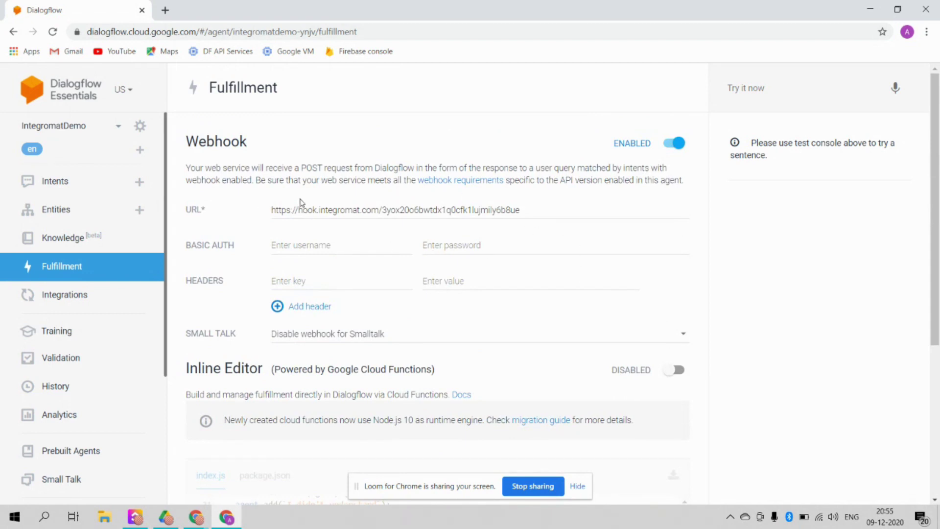
- Switch back to Integromat and confirm the Custom webhook module with the Dialogflow Integromat Demo webhook
key(alt+Tab)
key(alt+Tab)
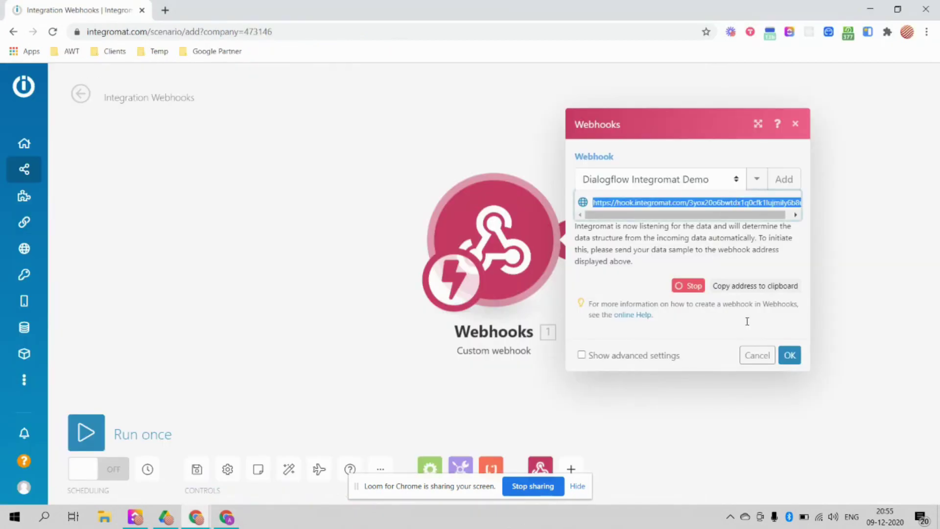
click(790, 355)
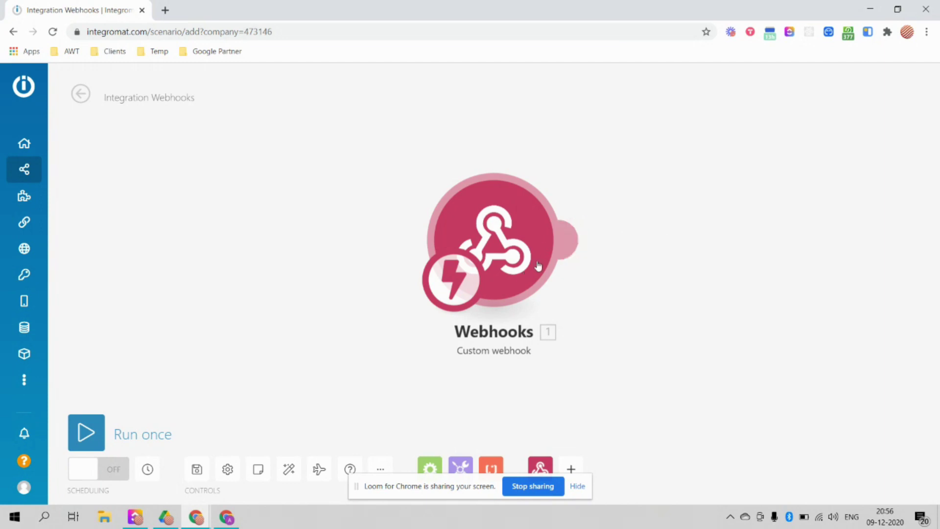
- Find the Webhooks app by searching for "webhook" and add a Webhook response module after the Custom webhook, leaving its settings unfilled
click(572, 239)
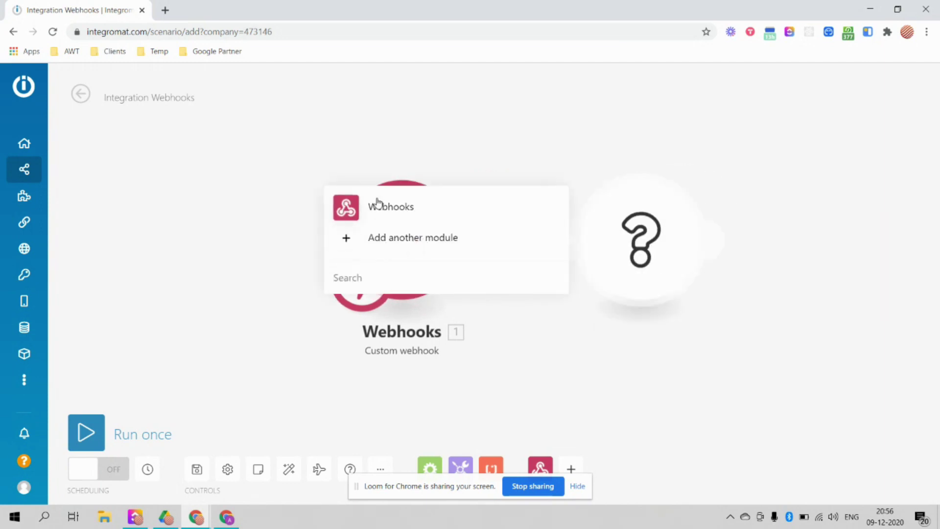
click(431, 243)
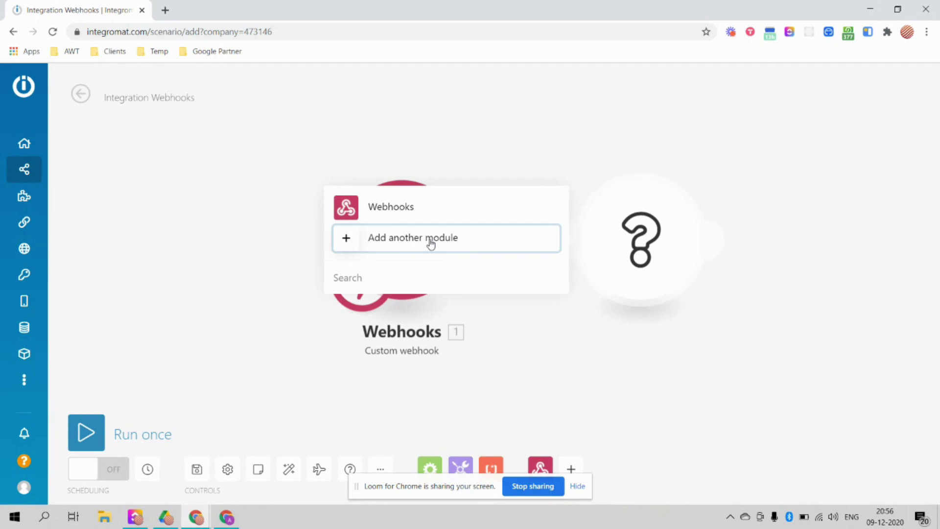
click(431, 244)
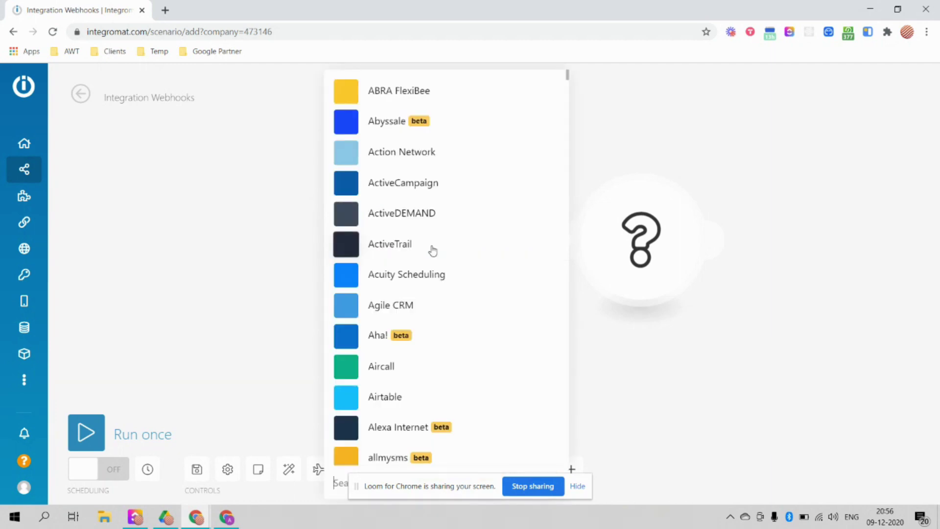
text(web)
click(577, 486)
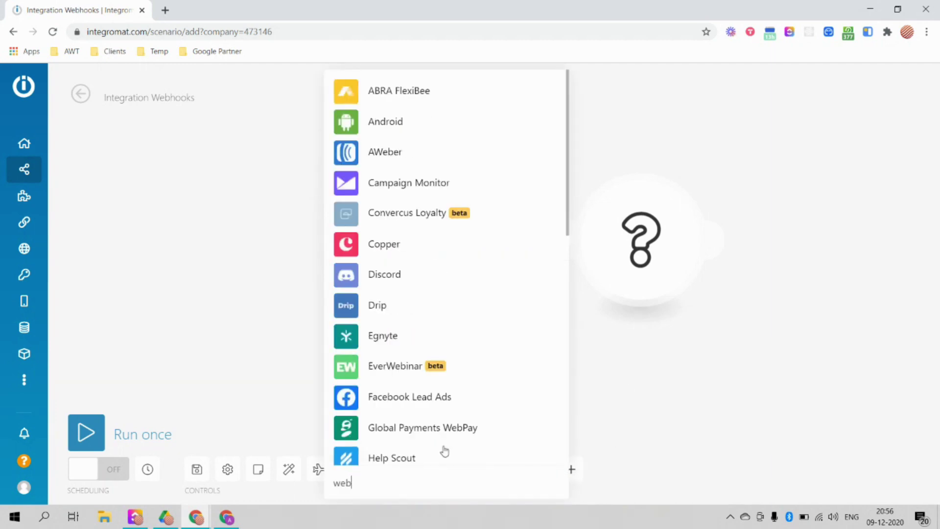
text(hook)
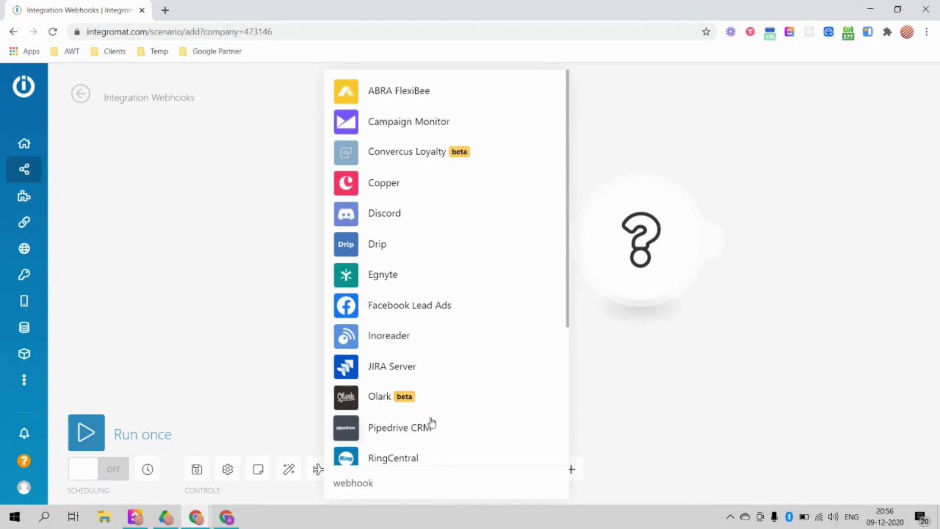
scroll(426, 382, down, 5)
click(398, 375)
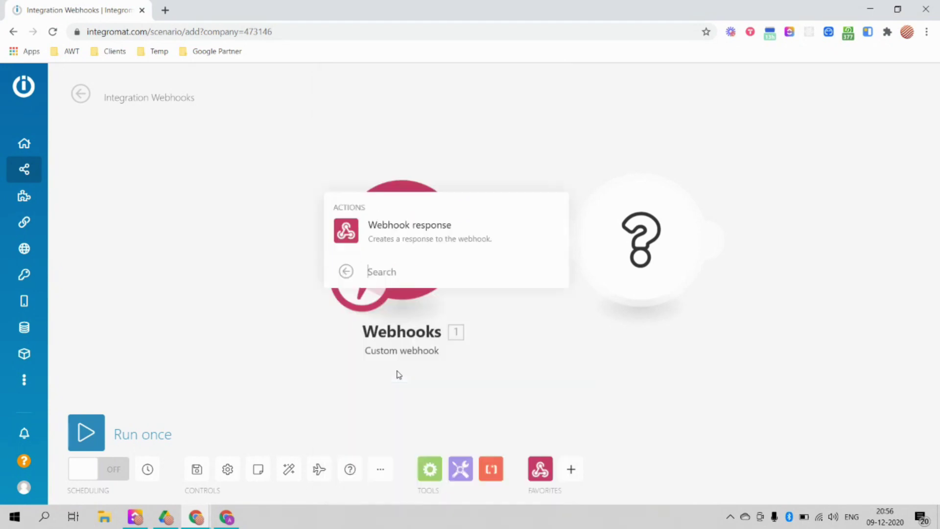
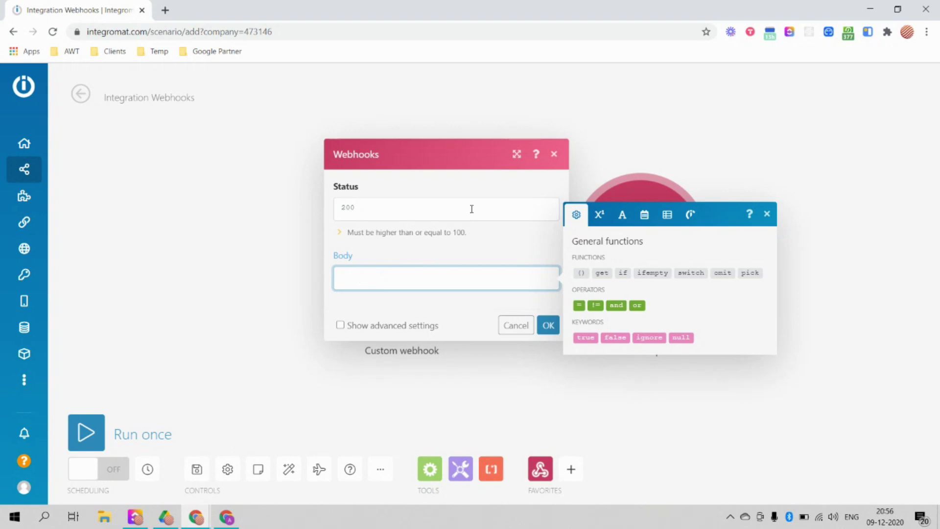
click(554, 154)
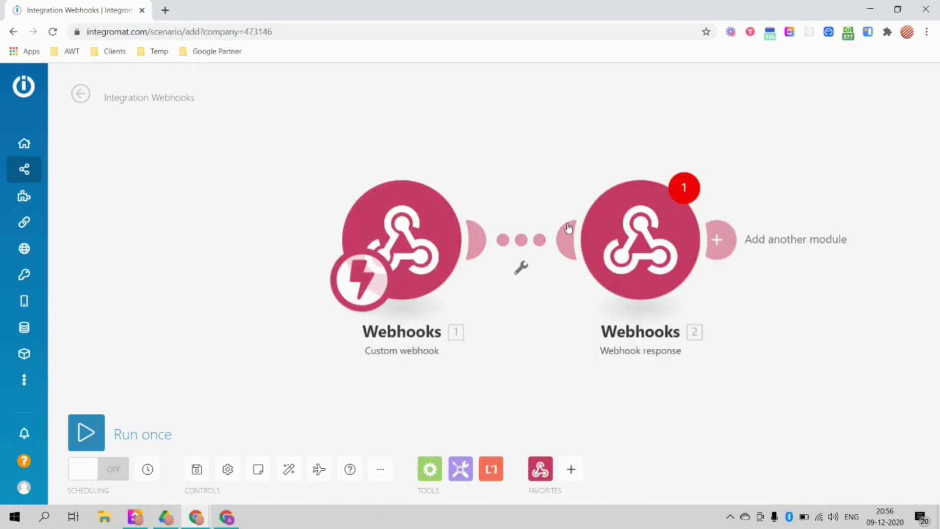
right_click(516, 245)
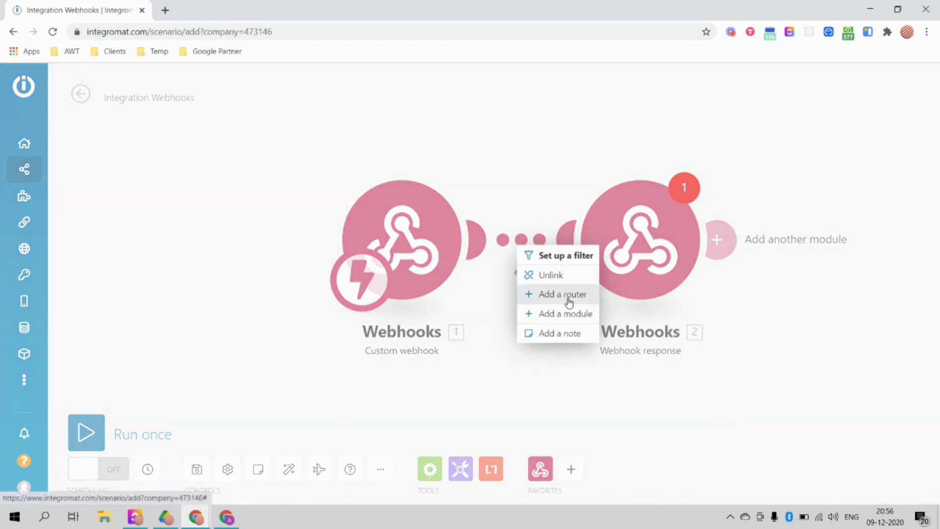
click(574, 314)
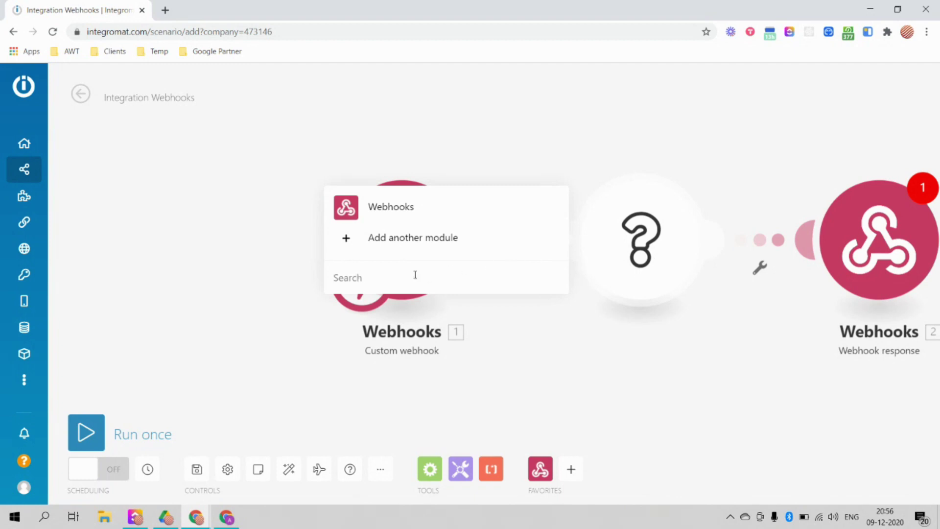
click(567, 373)
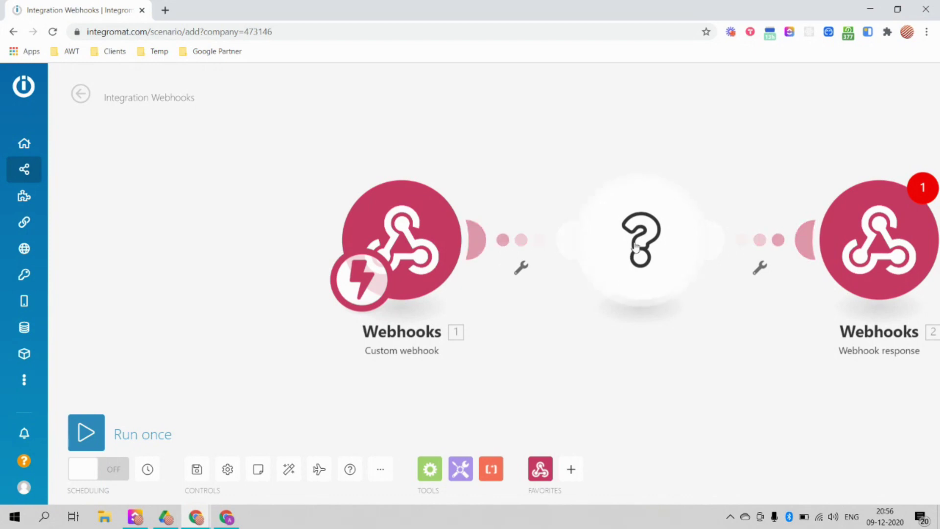
right_click(644, 255)
click(675, 277)
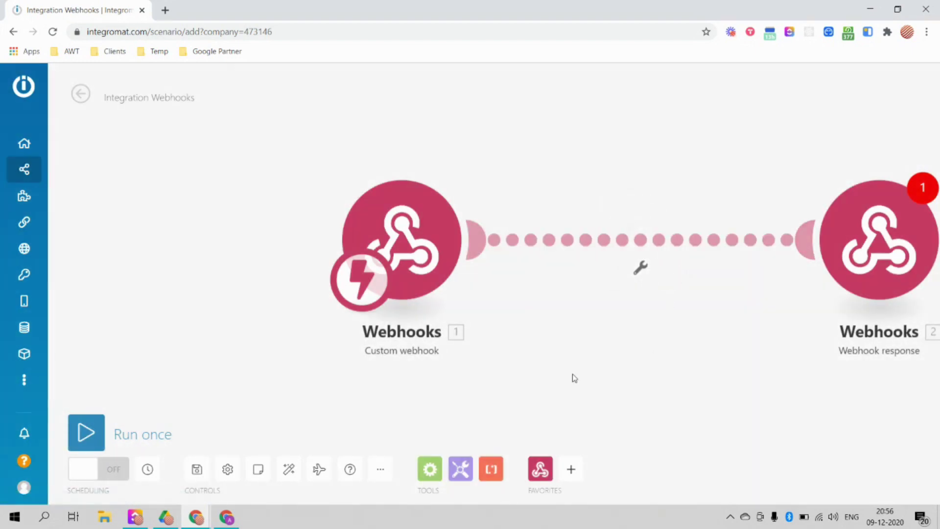
- Insert a JSON module of type Create JSON between the Custom webhook and the Webhook response, searching for "json"
right_click(581, 240)
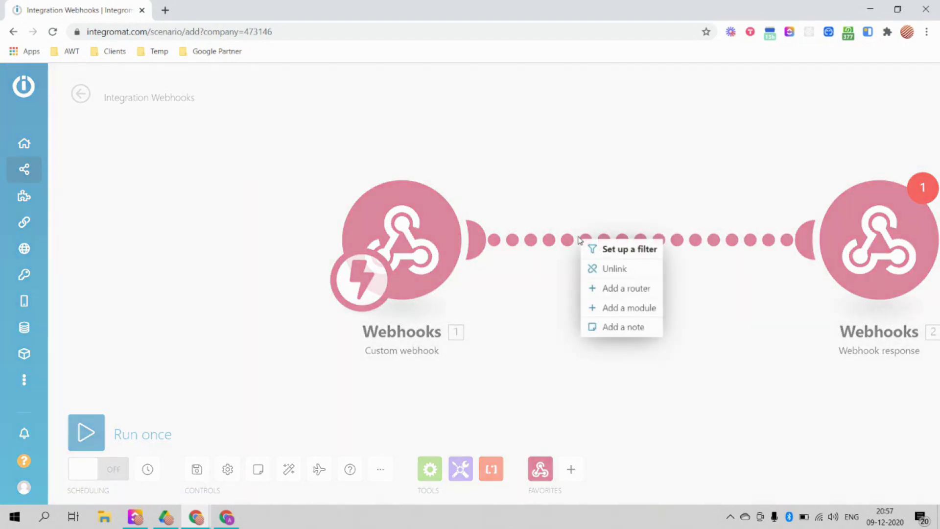
click(629, 309)
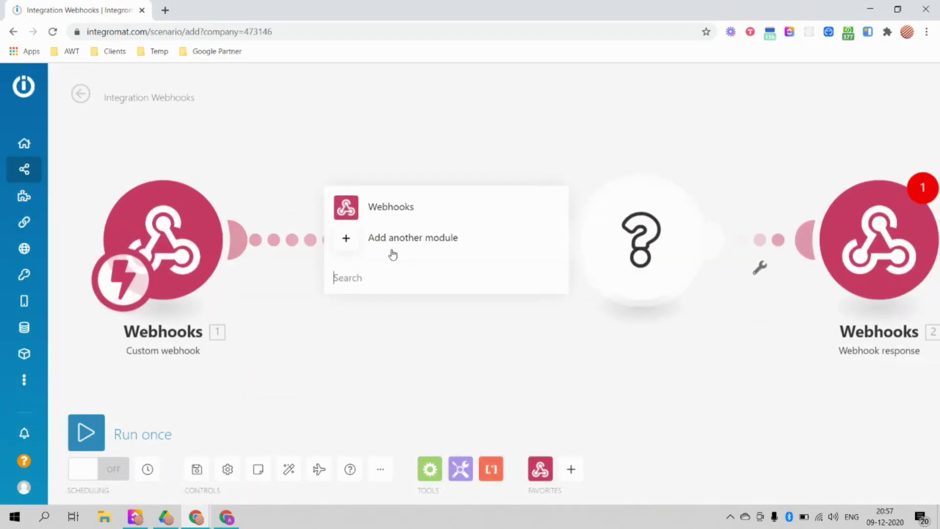
text(i)
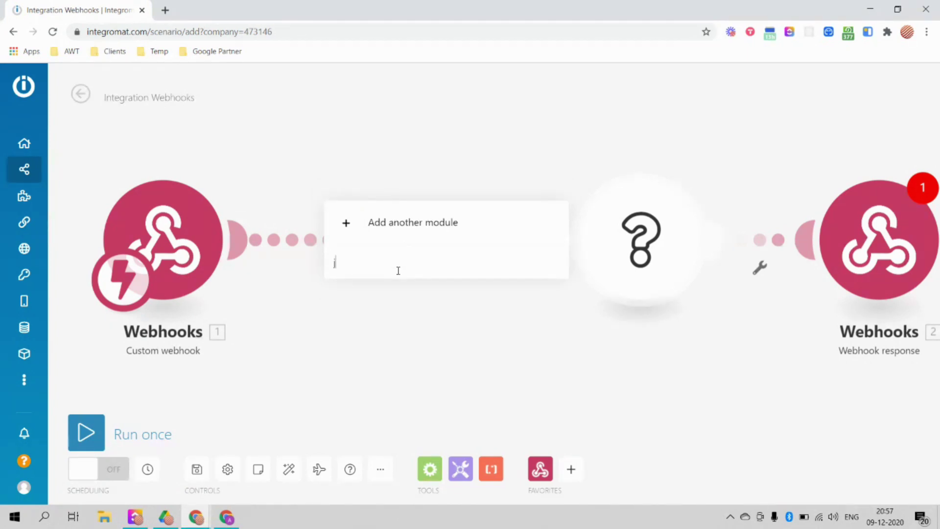
text(son)
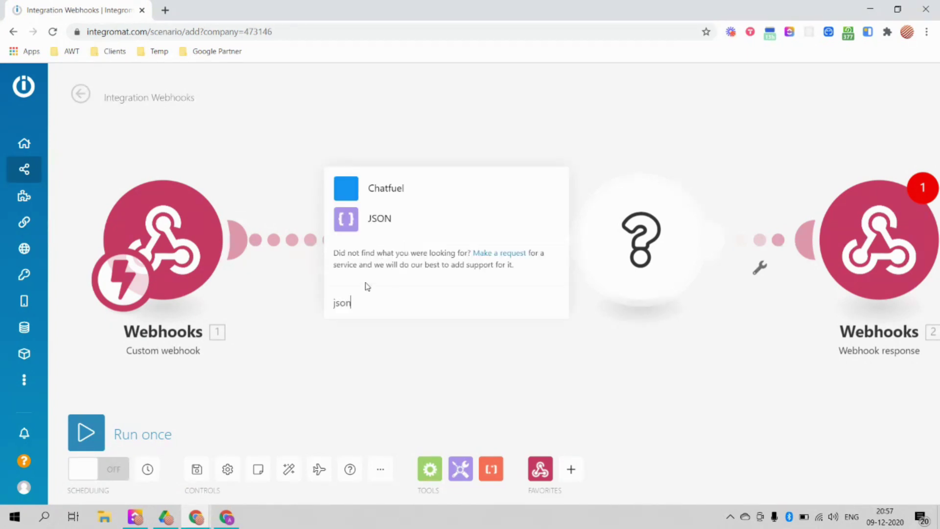
click(381, 226)
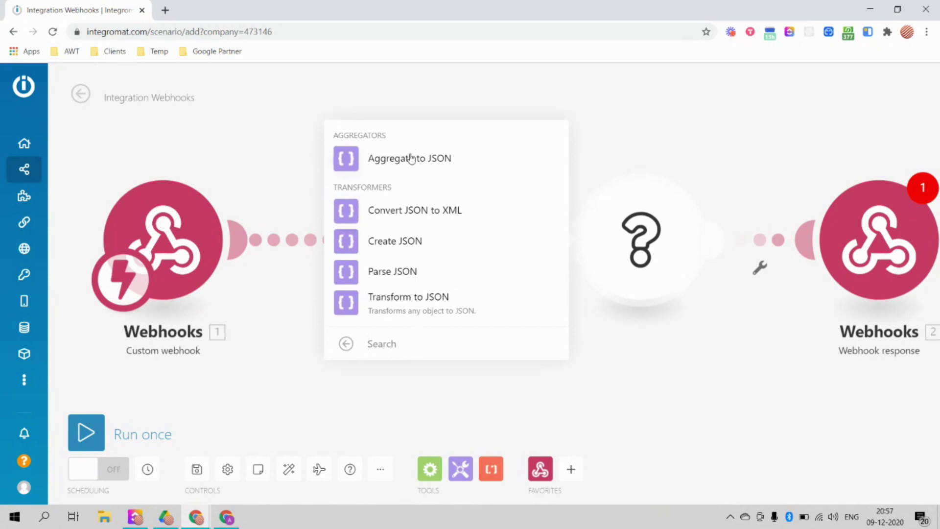
click(395, 243)
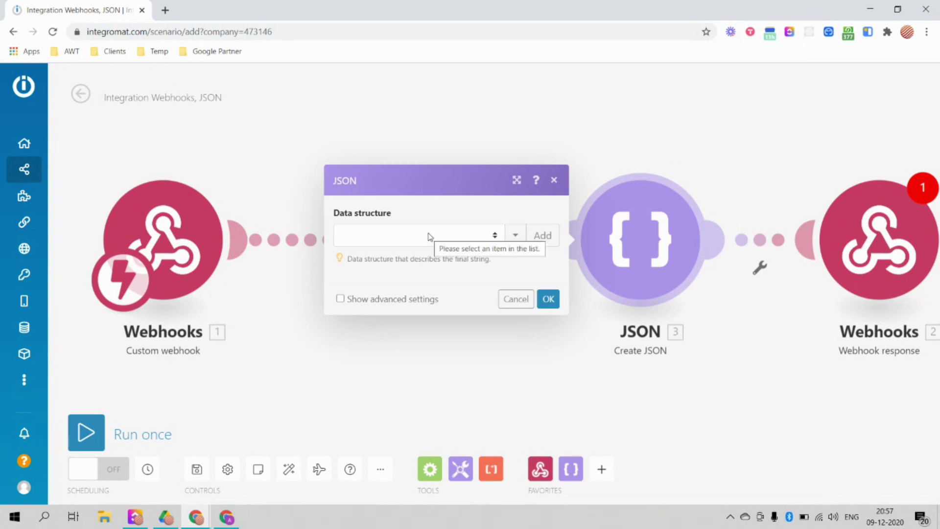
- Select the existing New Webhook Response data structure for the JSON module and review its field and the other available structures
click(472, 235)
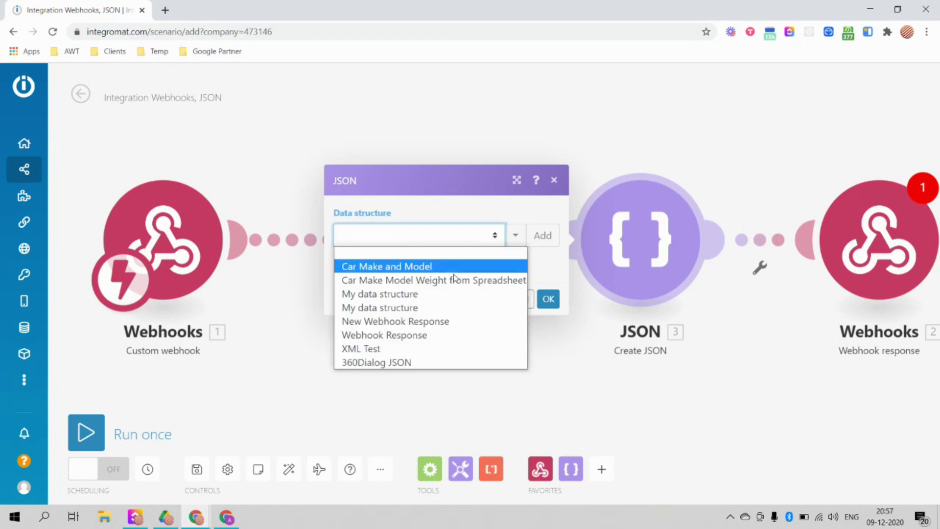
click(406, 322)
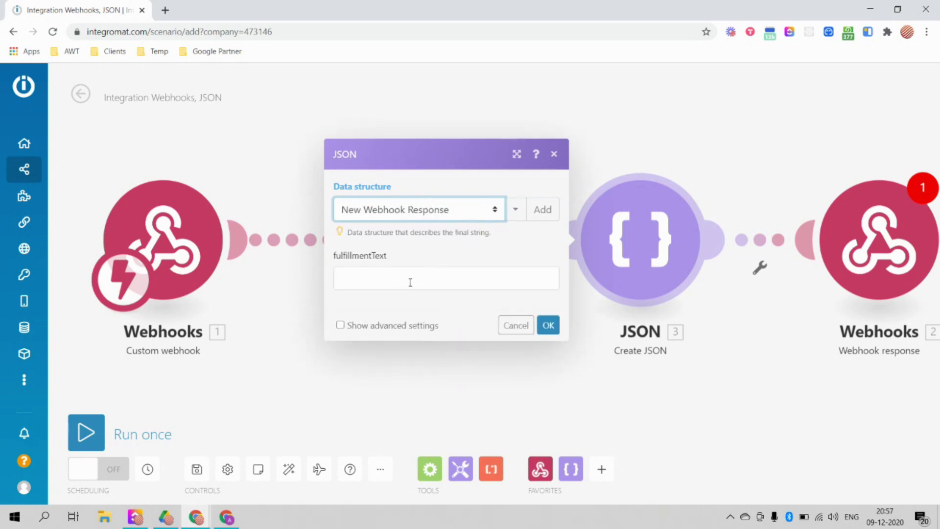
click(410, 282)
click(439, 255)
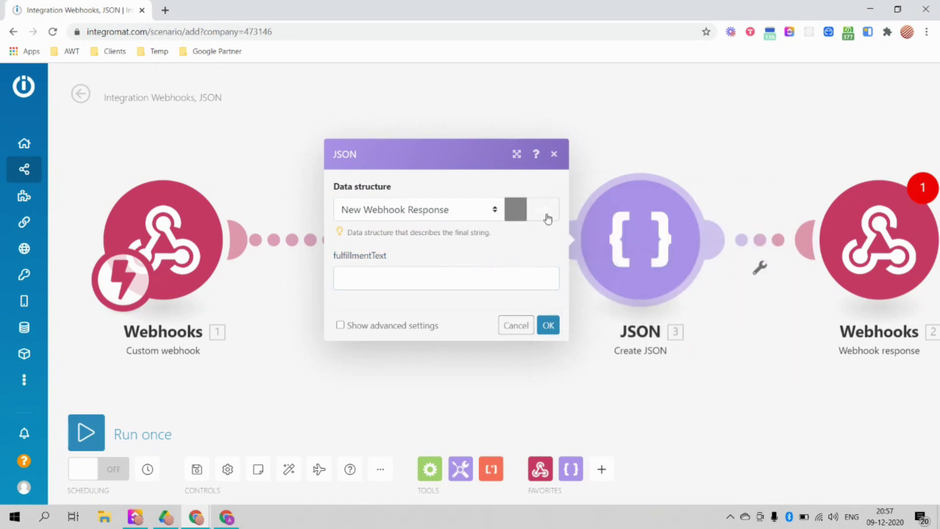
click(467, 212)
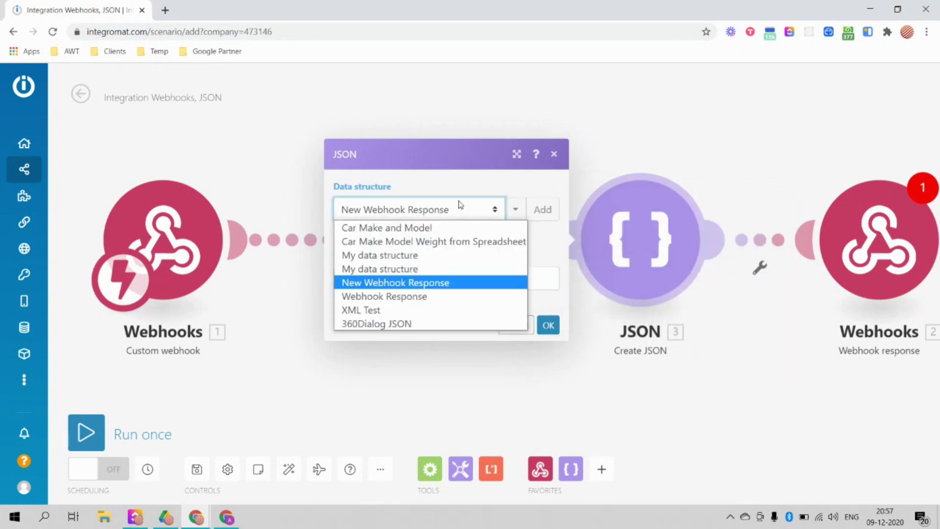
click(459, 206)
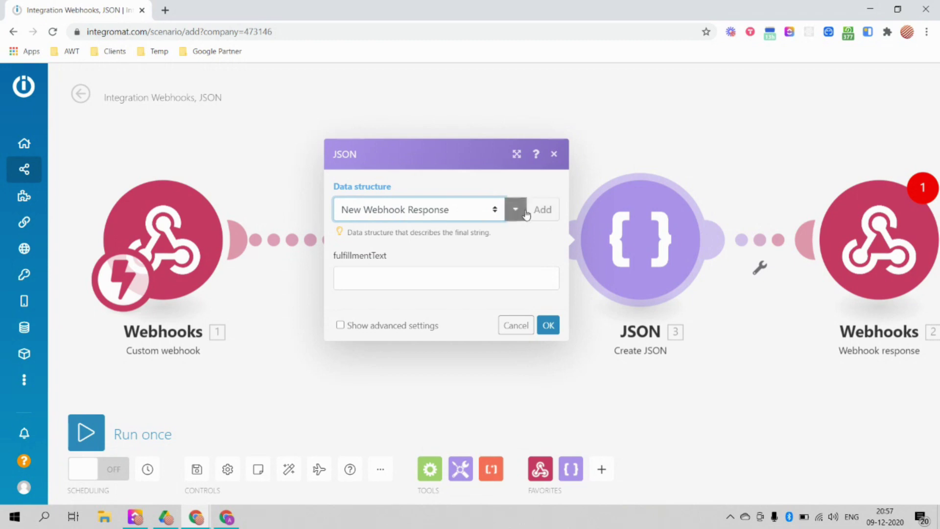
- Start a new data structure for the JSON module and name it "Dialogflow Integromat Demo Response"
click(546, 214)
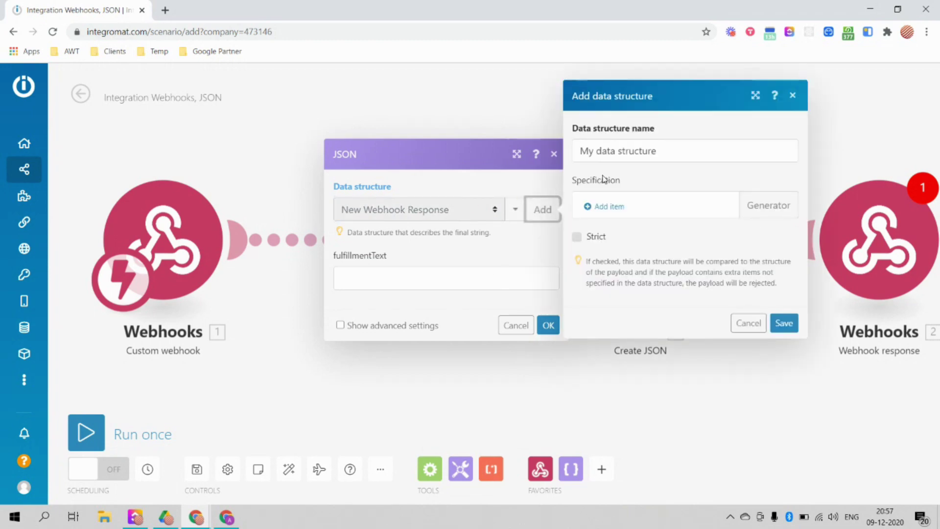
text(D)
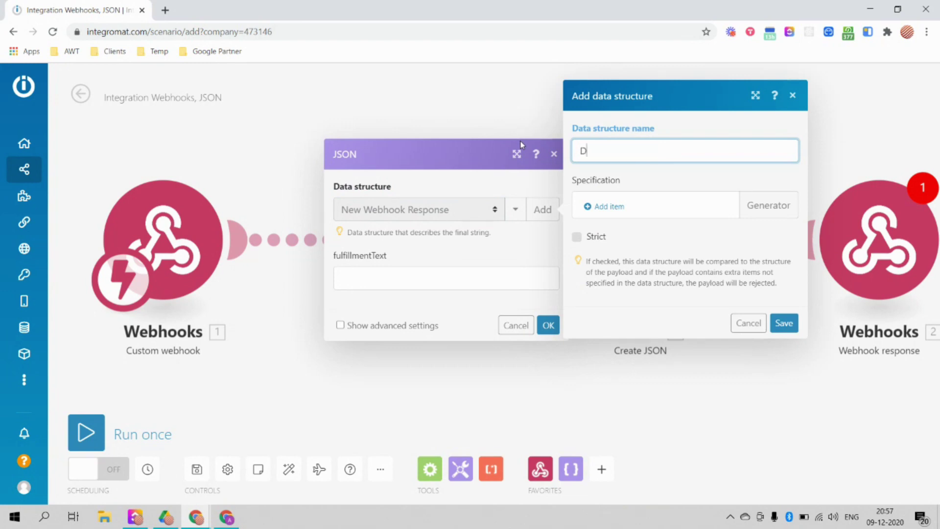
text(ialogflow Integromat Demo Response)
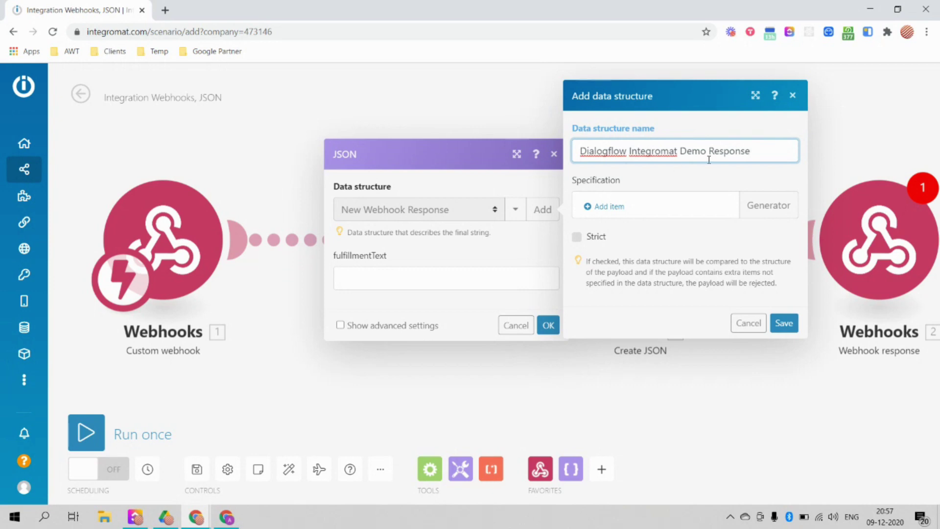
- Generate the data structure's specification from the JSON sample { "fulfillmentText": "text" }
click(770, 208)
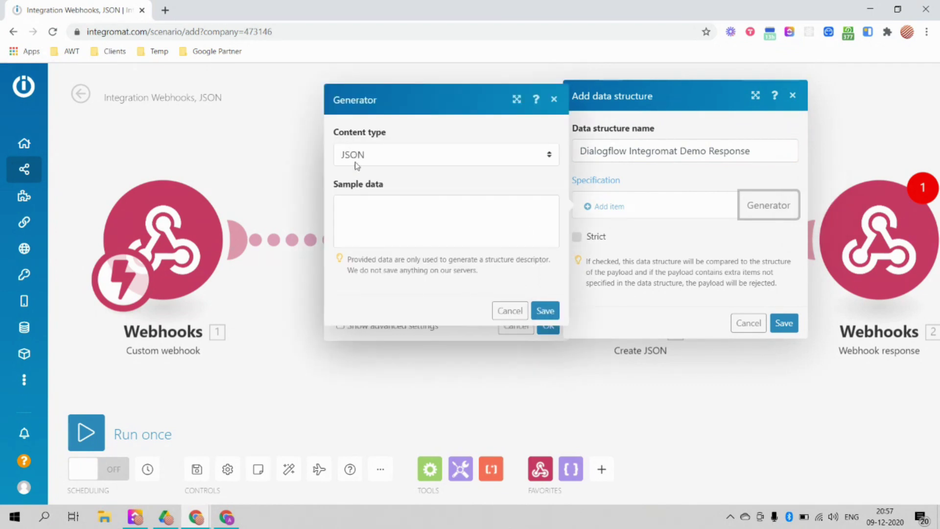
click(374, 215)
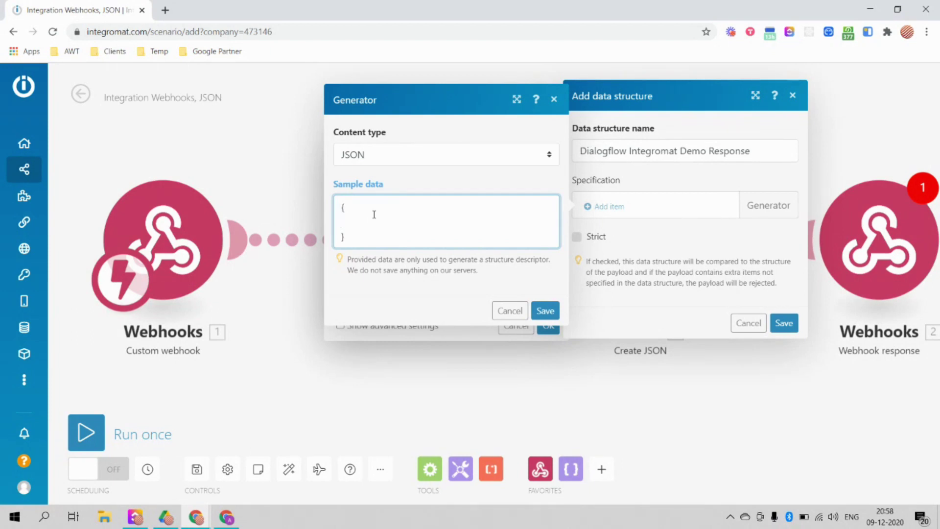
text("fulfillment)
text(Text")
text(: "")
text(te)
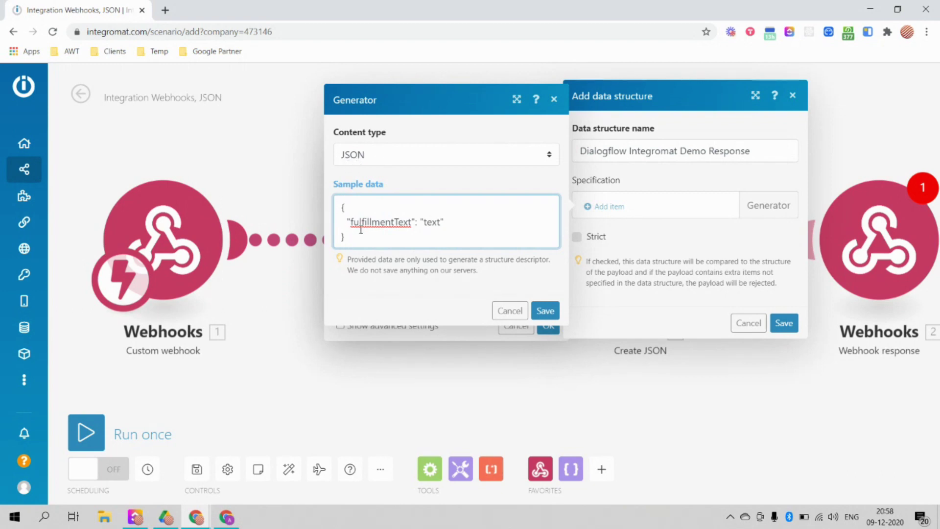
drag(343, 205, 359, 237)
click(425, 229)
click(556, 312)
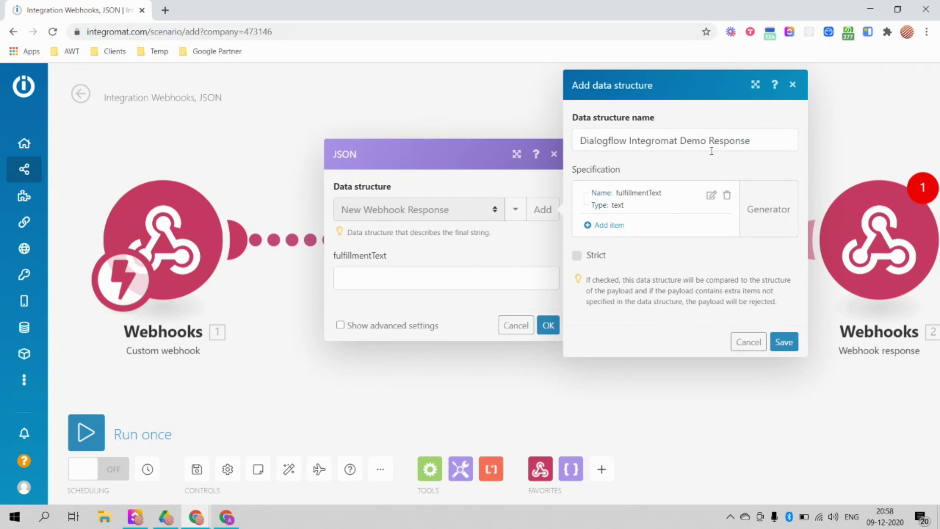
- Save the new data structure and confirm the JSON module with its fulfillmentText value left empty
click(783, 342)
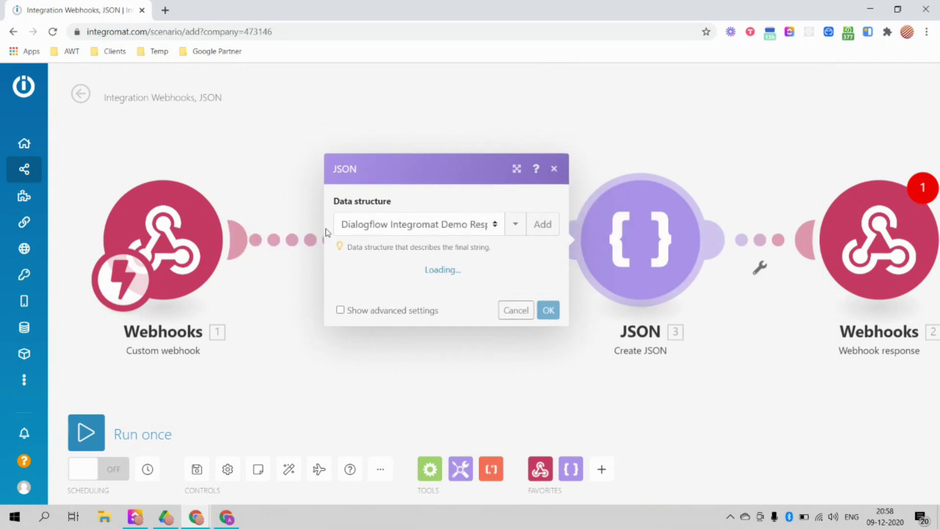
click(407, 288)
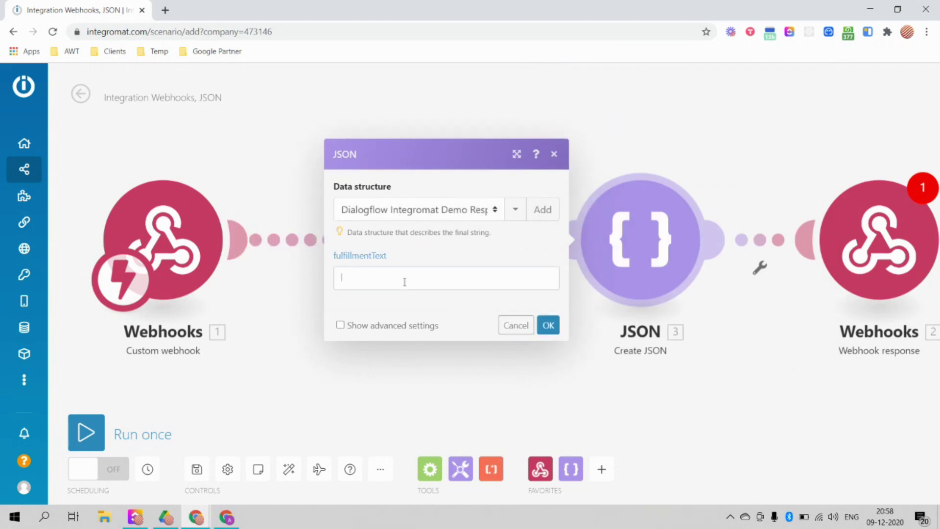
click(443, 256)
click(549, 326)
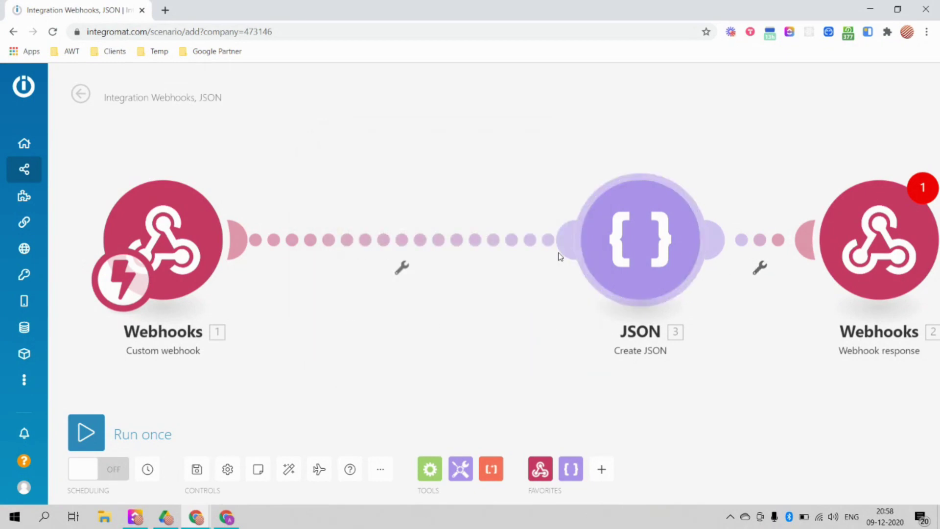
- Set the Webhook response module's body to the JSON string output of the Create JSON module
click(880, 237)
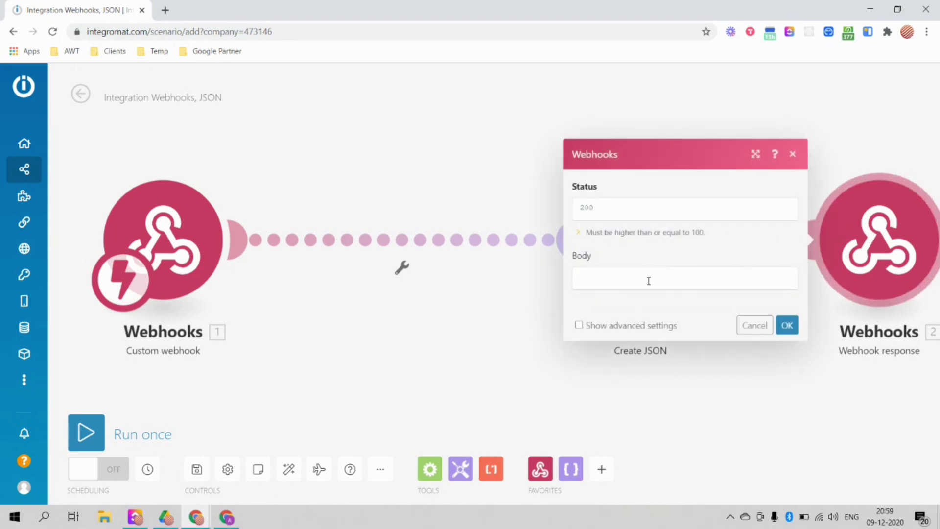
click(609, 281)
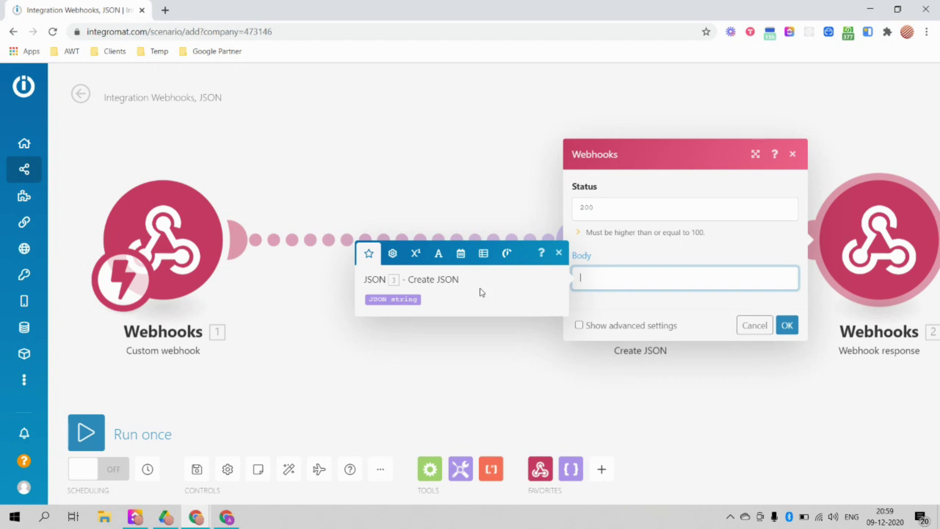
click(405, 300)
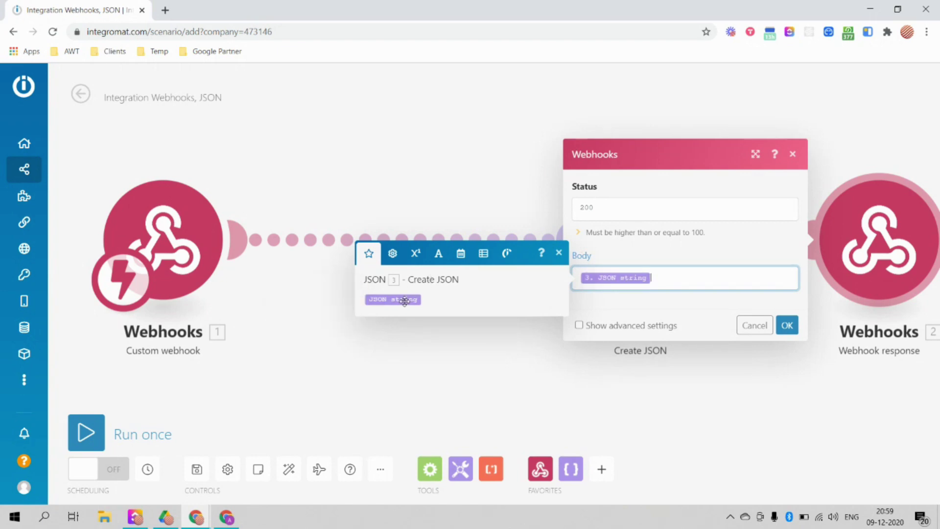
click(788, 327)
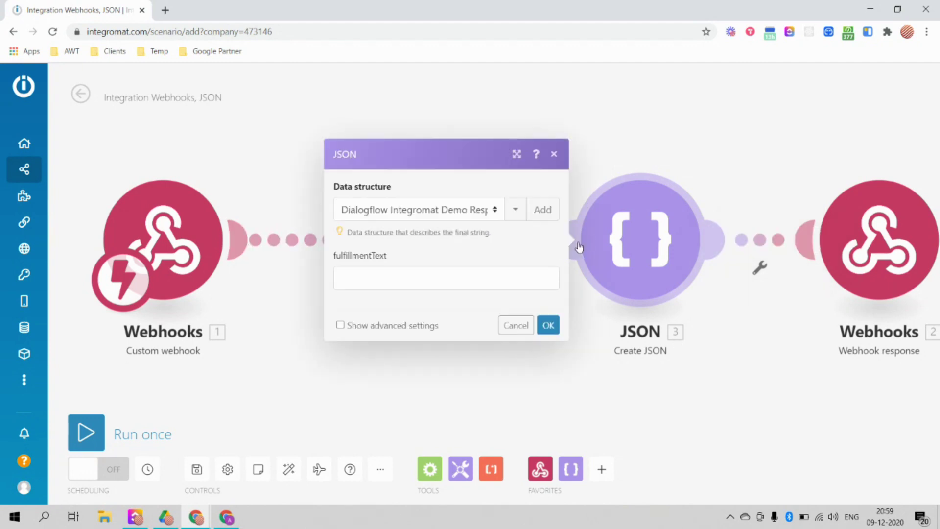
- Set the Create JSON module's fulfillmentText to "Hello from Integromat"
click(377, 279)
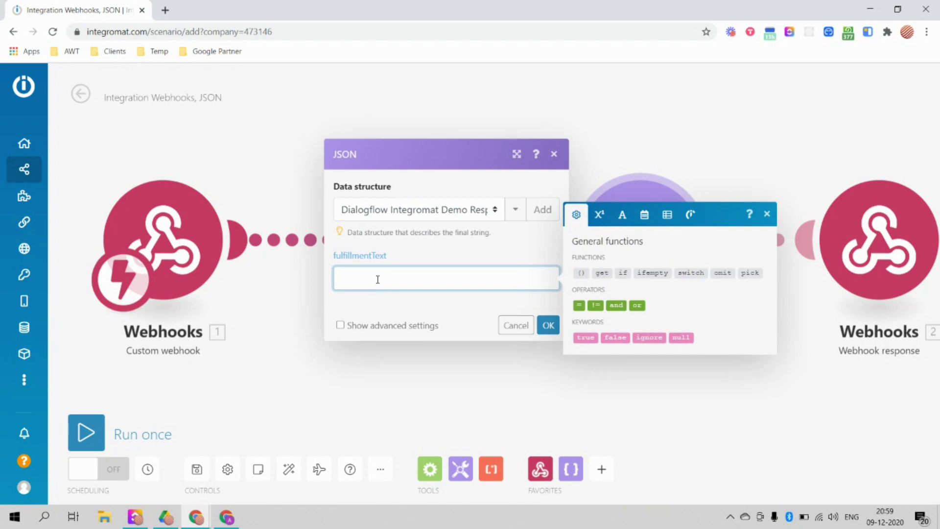
text(Hello from Integromat)
click(549, 326)
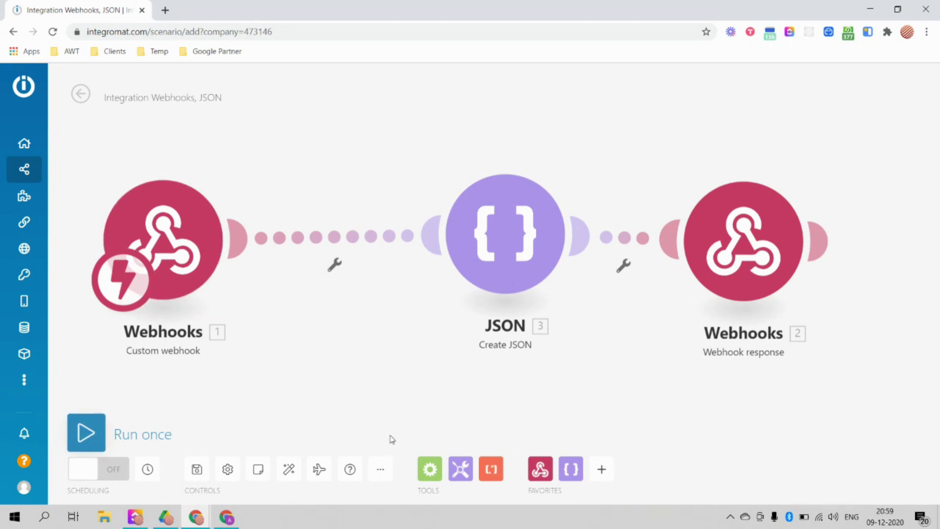
- Save the scenario and run it once so that it waits for webhook data
click(198, 470)
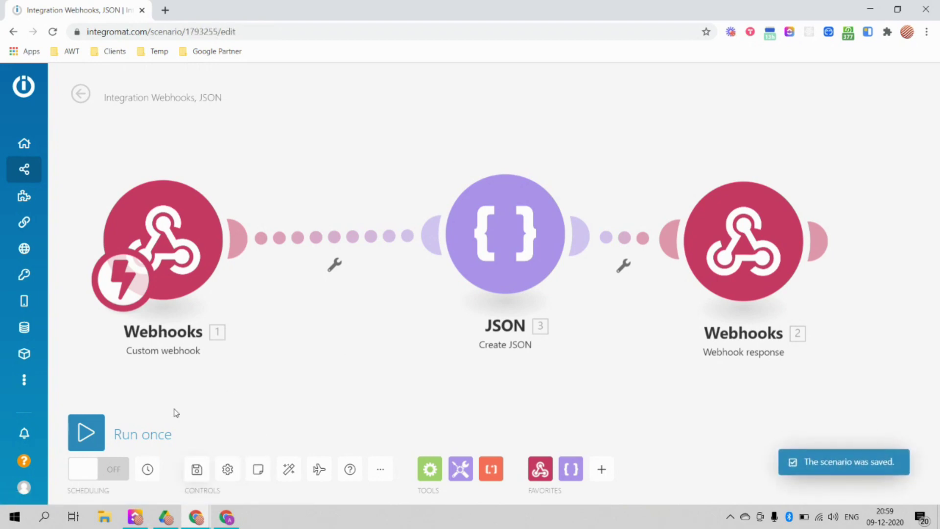
click(84, 434)
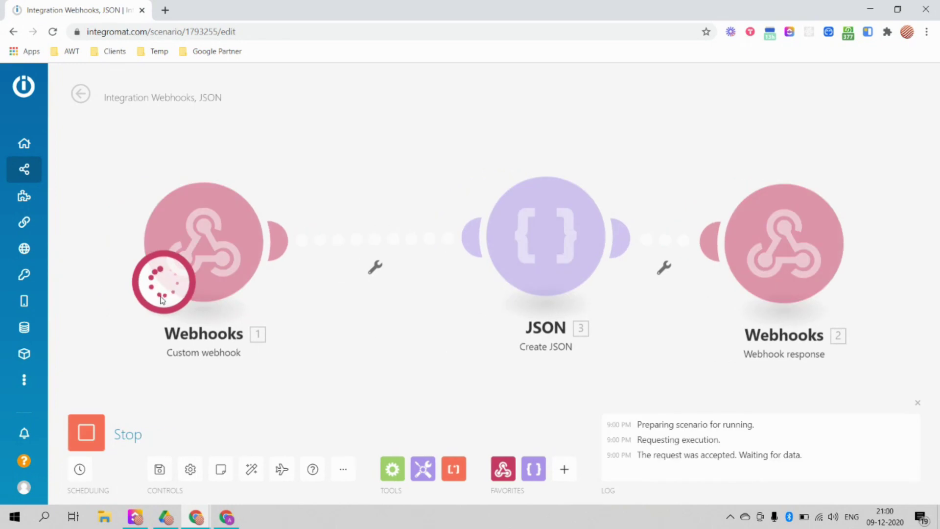
- Switch to Dialogflow, enable the webhook call for the Default Welcome Intent, and save the intent
key(alt+Tab)
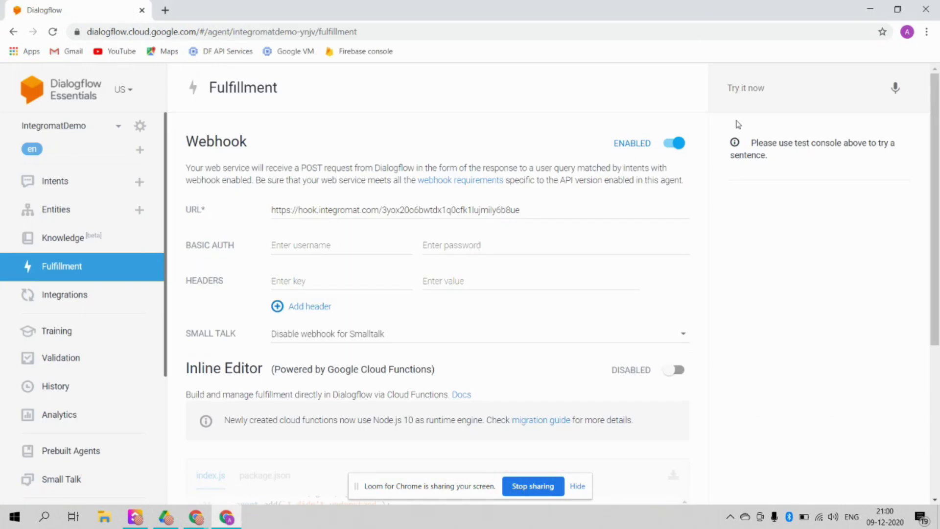
click(749, 90)
scroll(443, 284, down, 5)
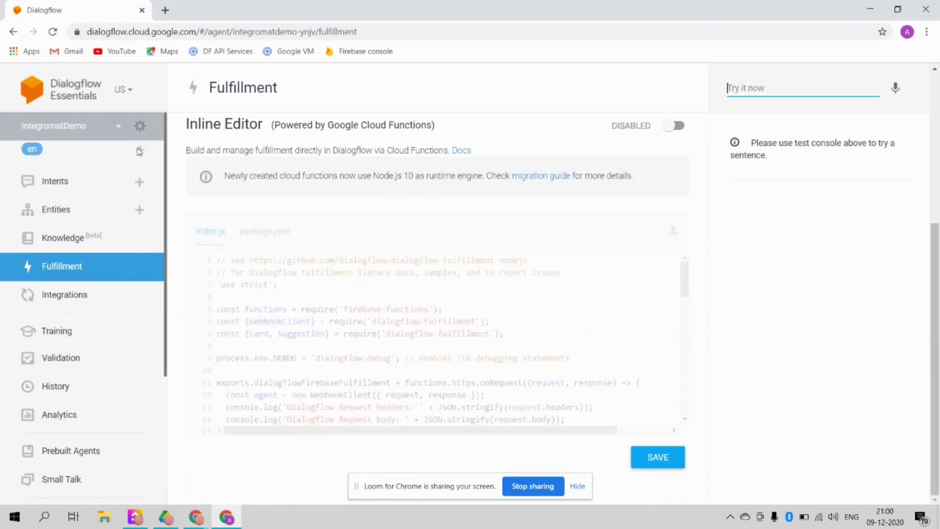
click(55, 182)
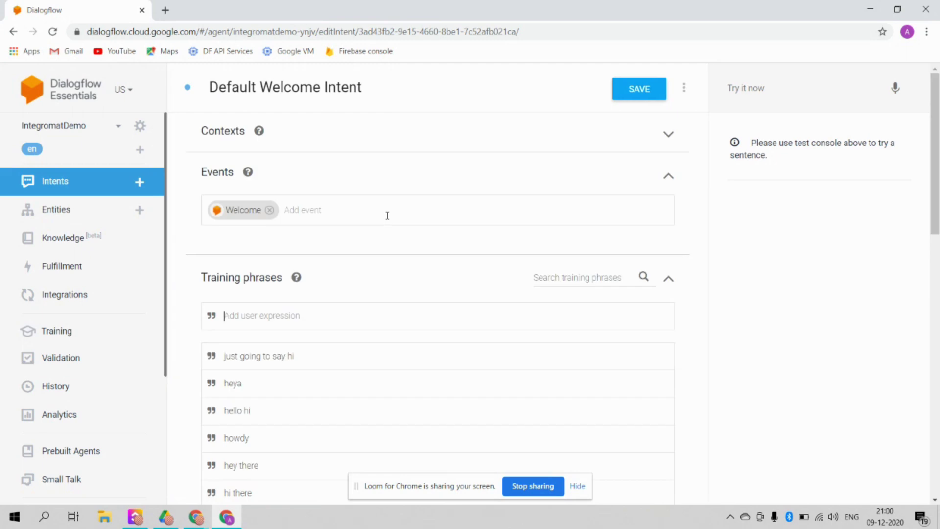
scroll(363, 183, down, 7)
scroll(364, 183, down, 5)
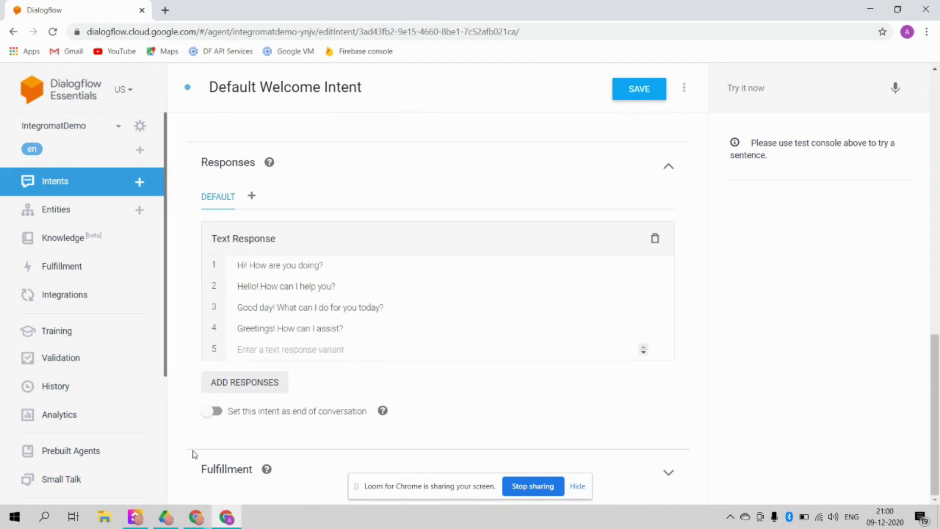
click(240, 474)
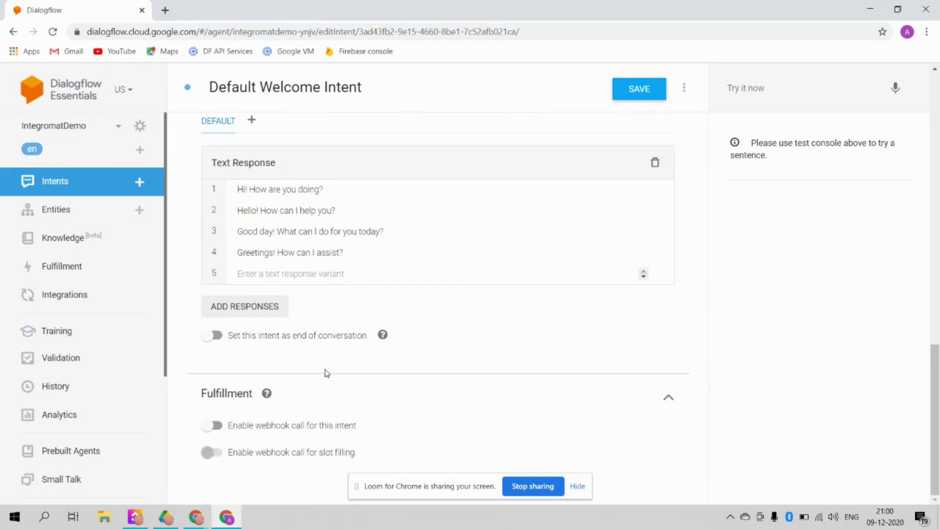
click(210, 427)
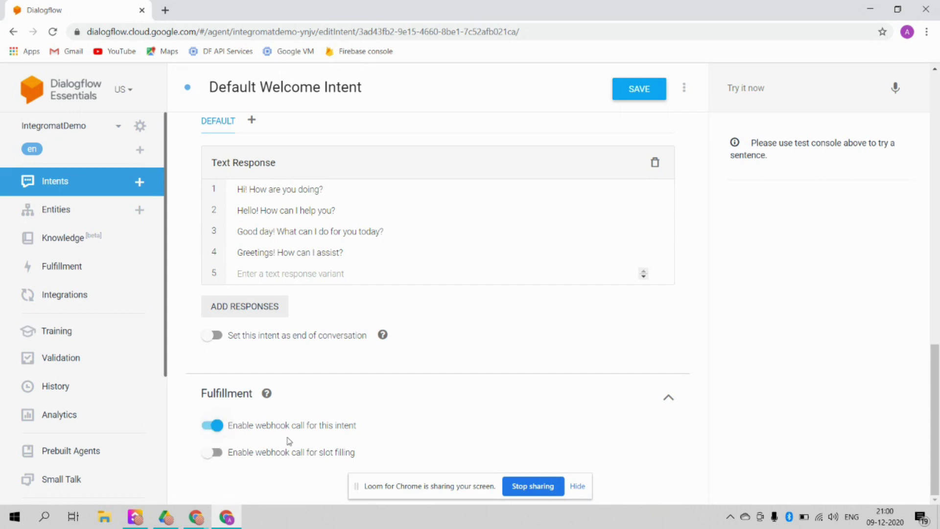
scroll(420, 244, up, 15)
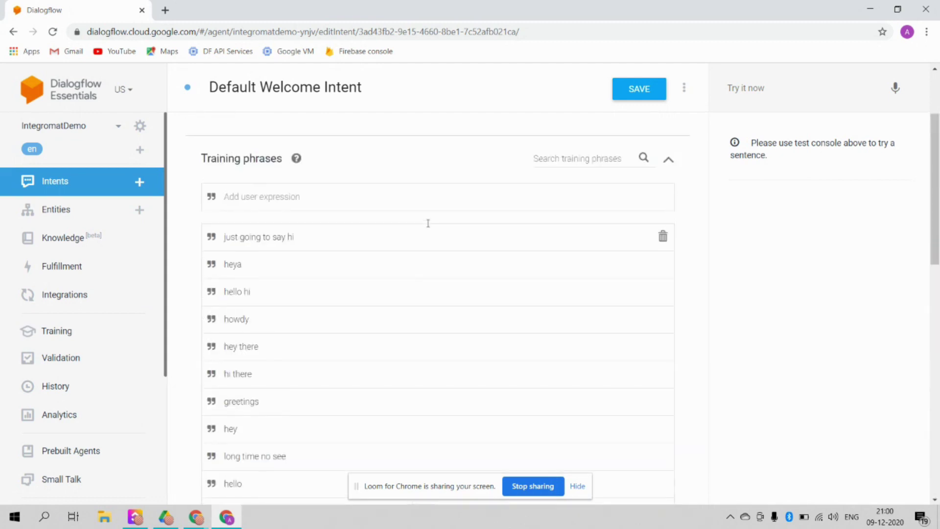
click(632, 93)
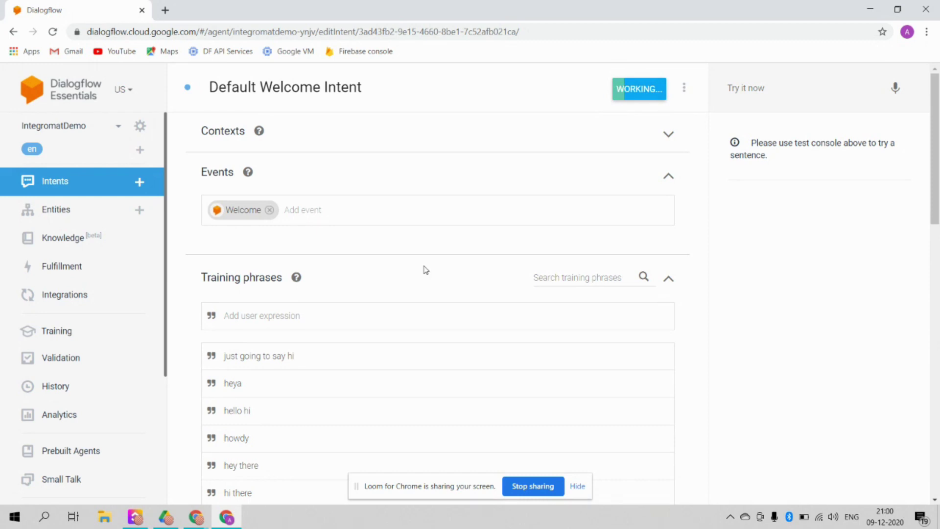
- Test the agent in the test console with the message "hi"
click(786, 92)
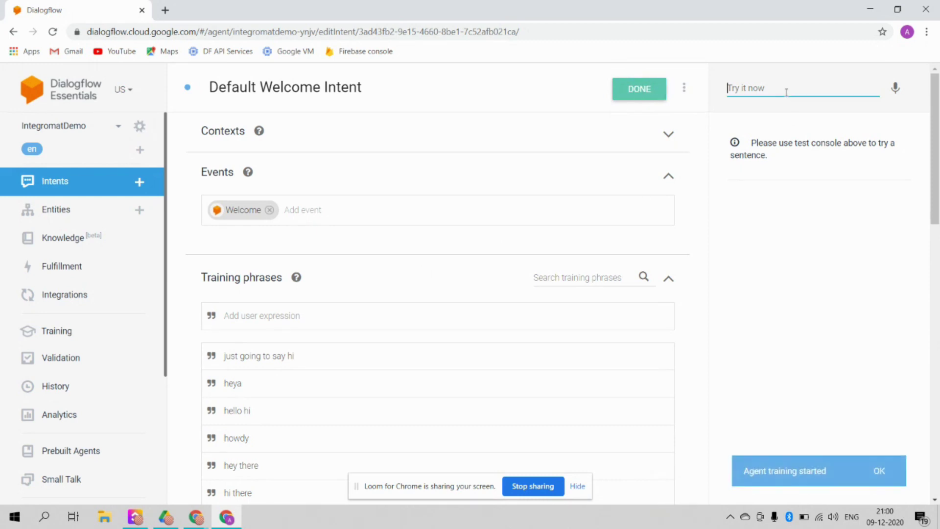
text(hi)
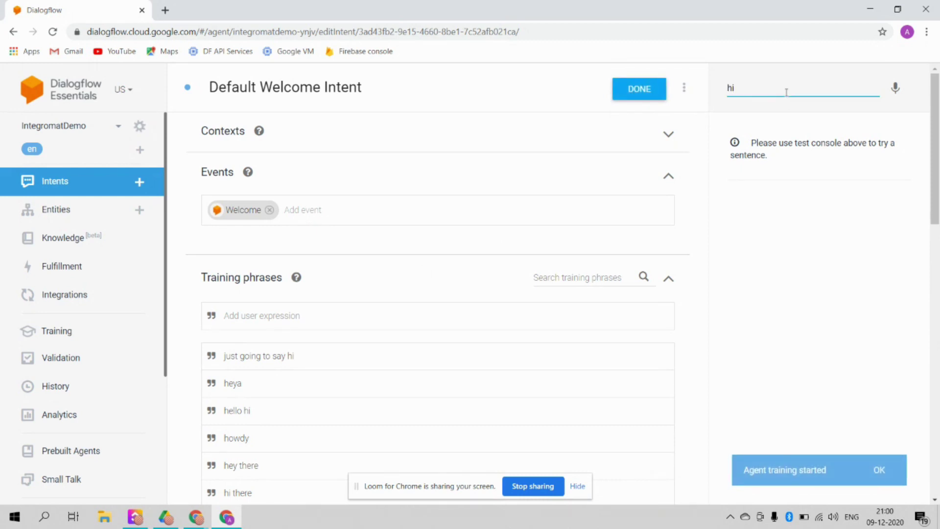
key(Return)
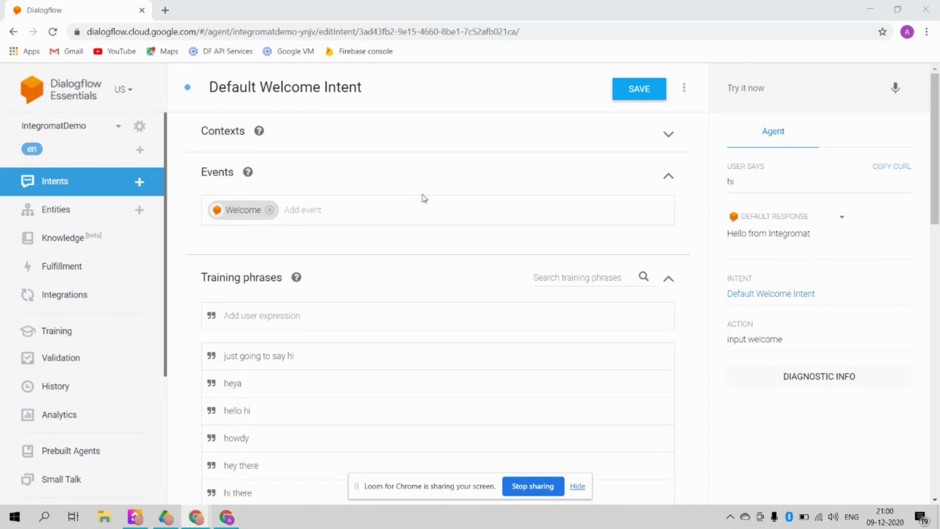
- Switch to Integromat and change the JSON module's fulfillmentText to "You said: [queryText], Here is integromat reply: Hello", mapping queryText from the custom webhook's queryResult
key(alt+Tab)
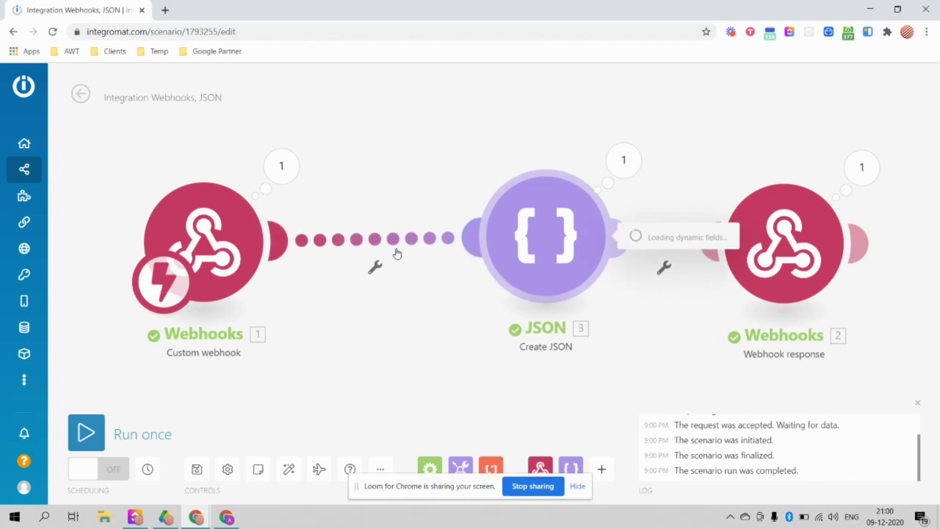
click(750, 277)
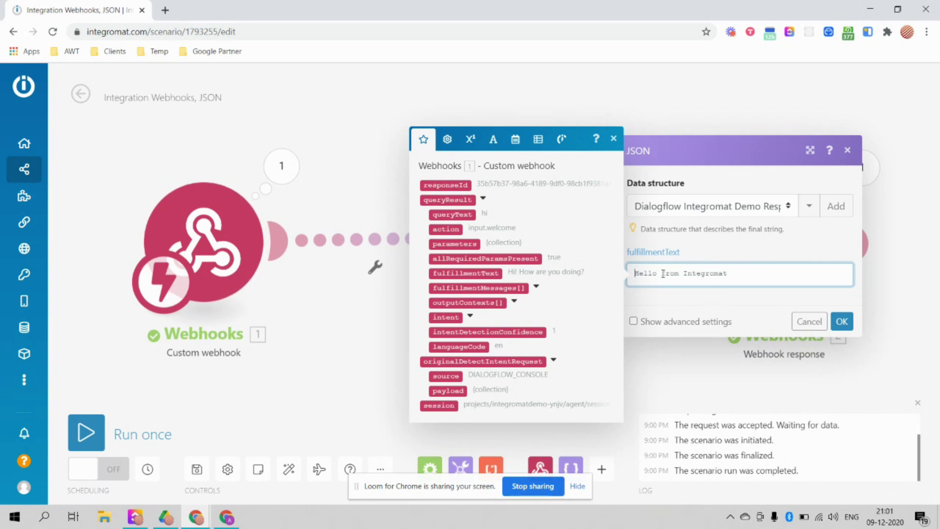
text(Your)
key(BackSpace)
text(said:)
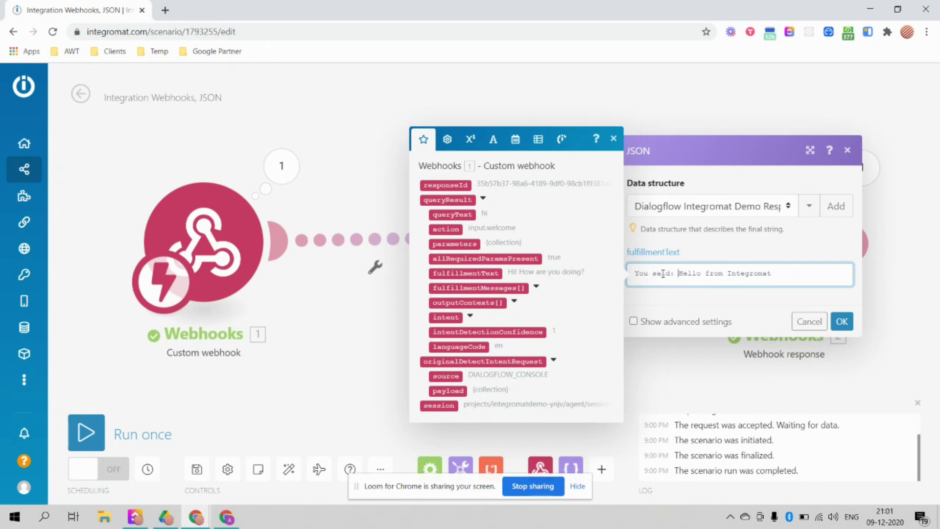
click(451, 215)
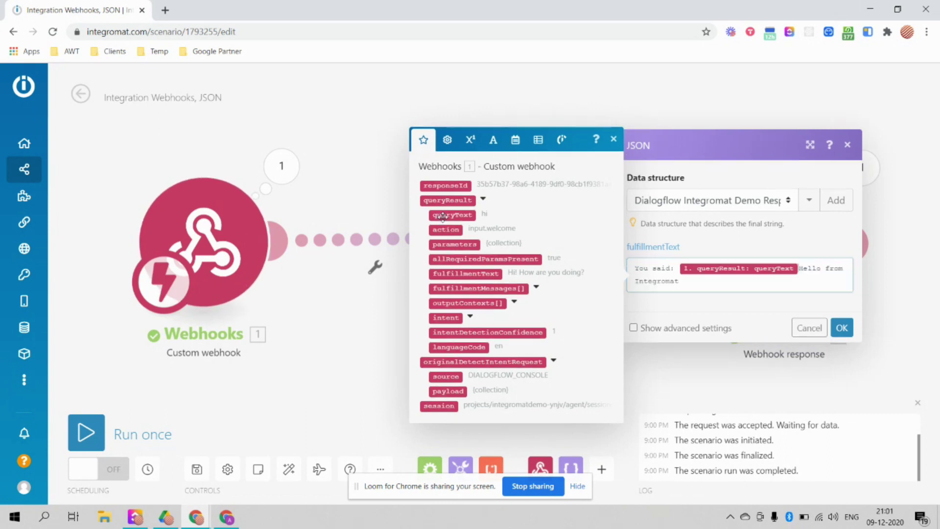
text(, Here is )
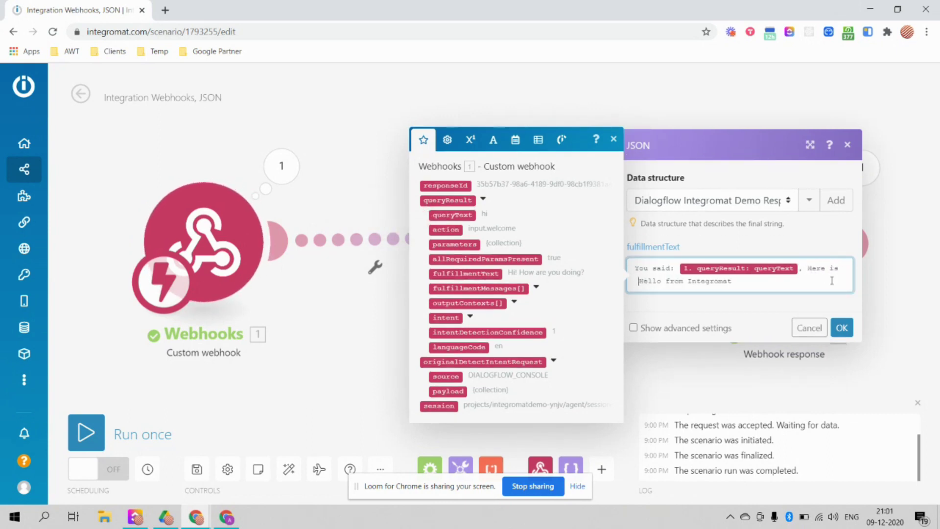
text(integromat reply)
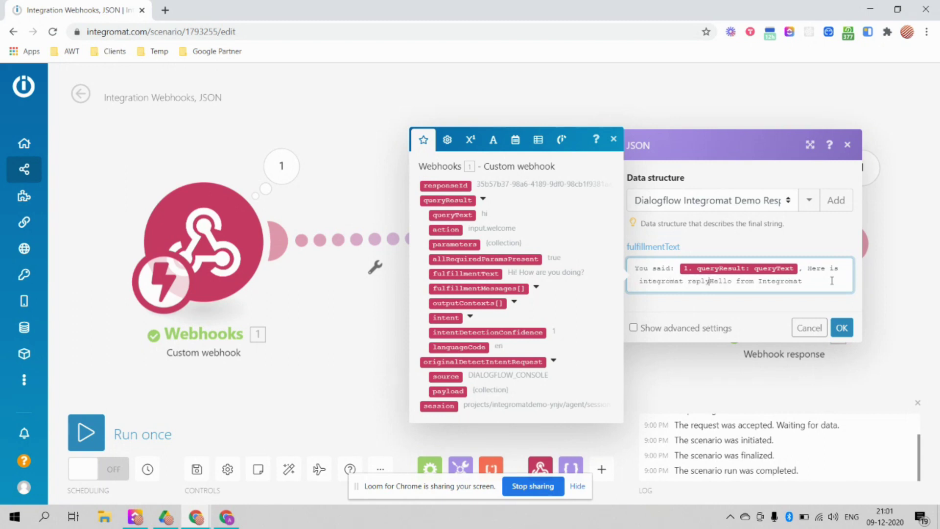
text(:)
drag(745, 281, 865, 294)
key(BackSpace)
click(842, 329)
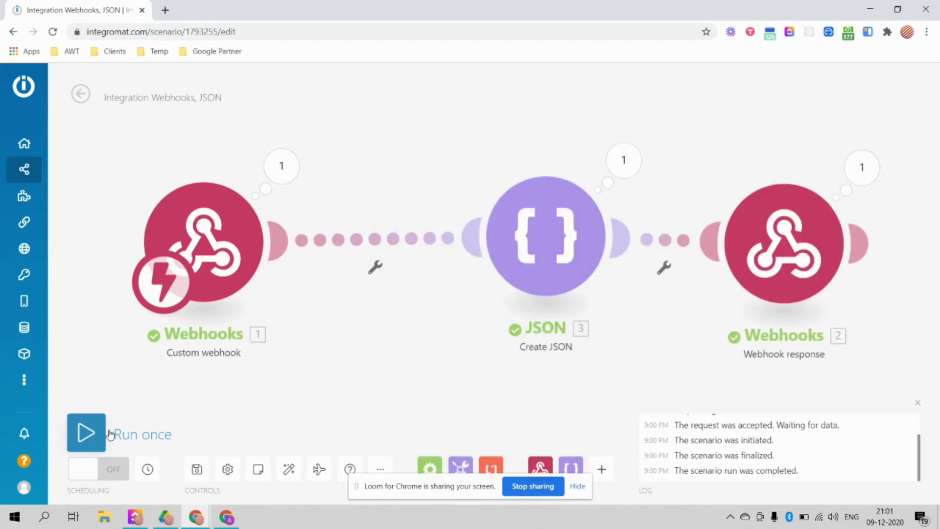
- Save the scenario with the changed response text and run it once more, stopping any run started before saving
click(84, 436)
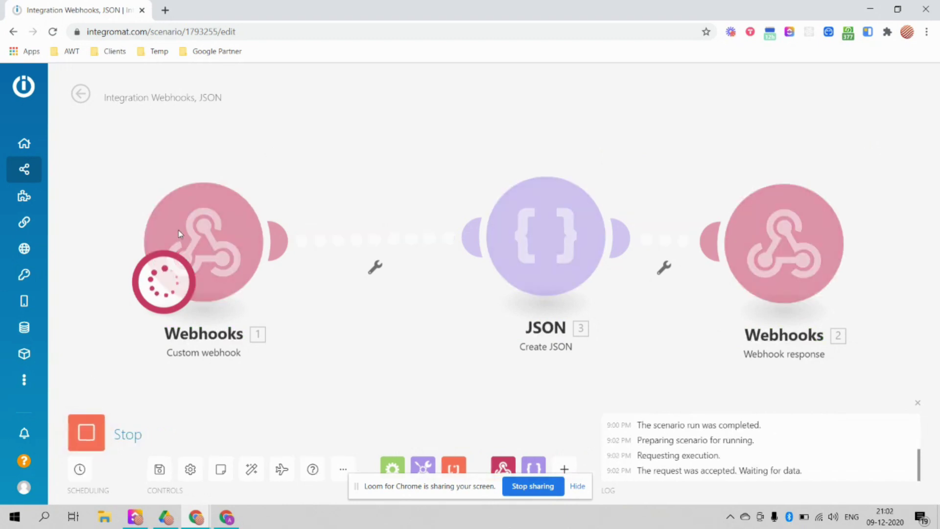
click(86, 432)
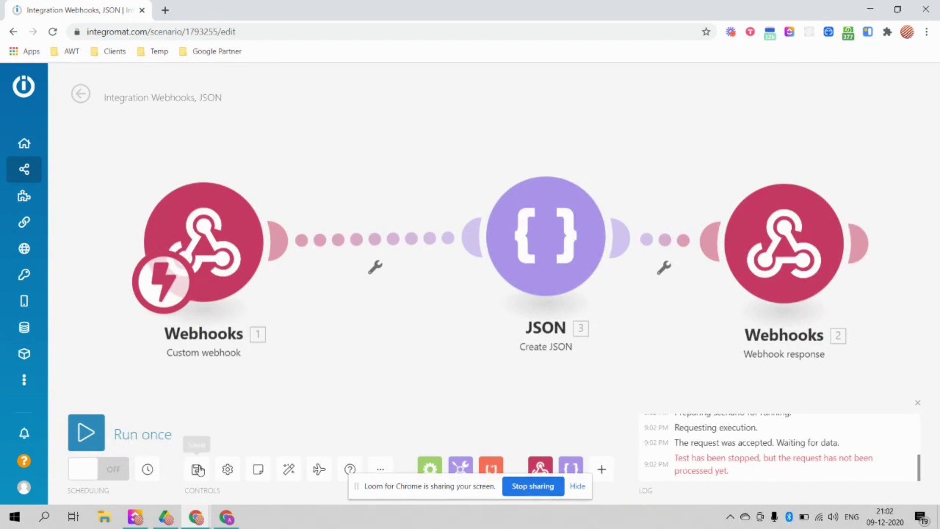
click(197, 470)
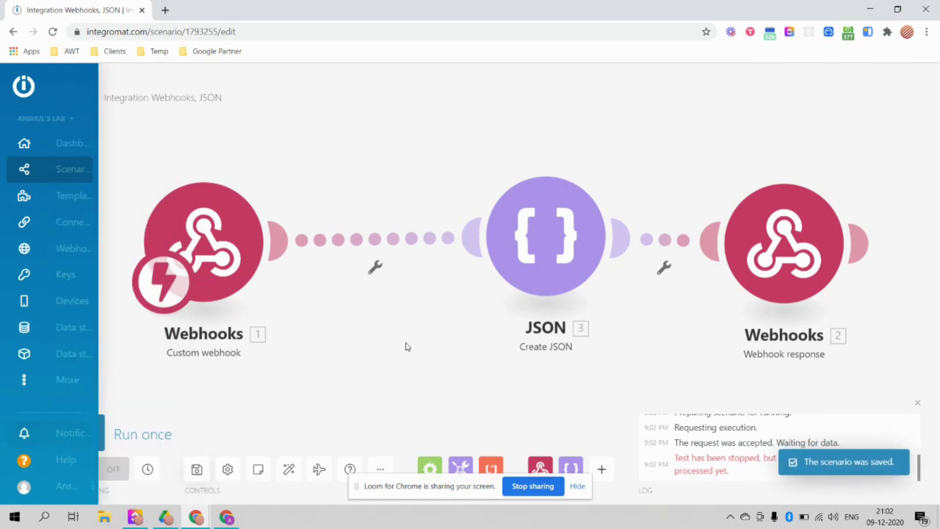
click(86, 433)
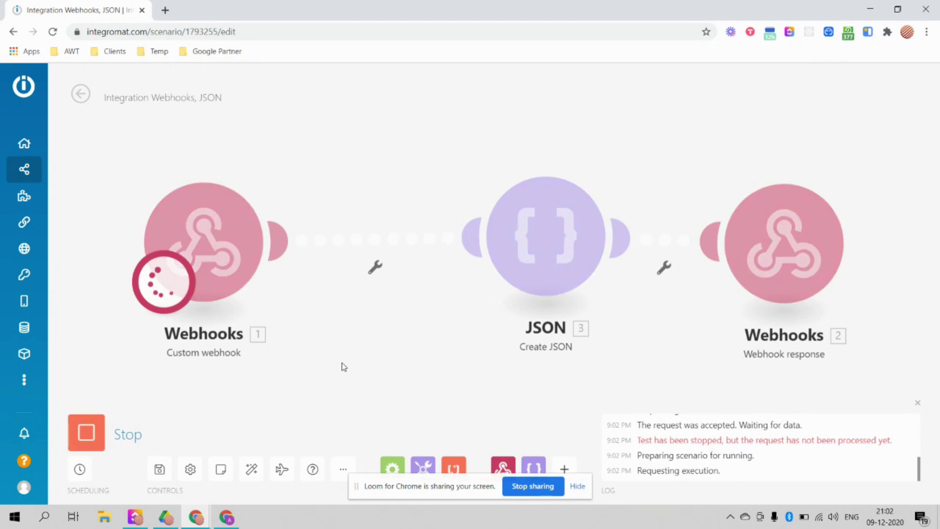
- Switch to Dialogflow and test the agent with the message "hey"
key(alt+Tab)
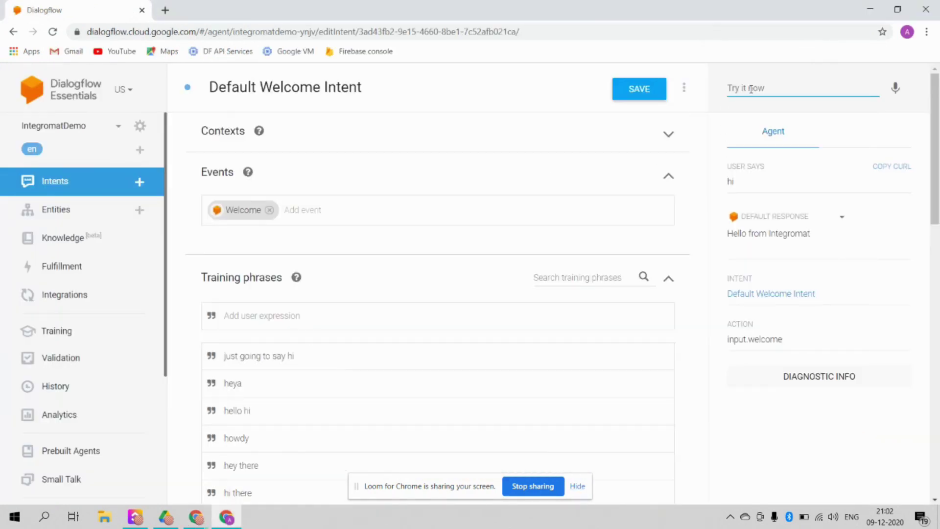
text(hey)
key(Return)
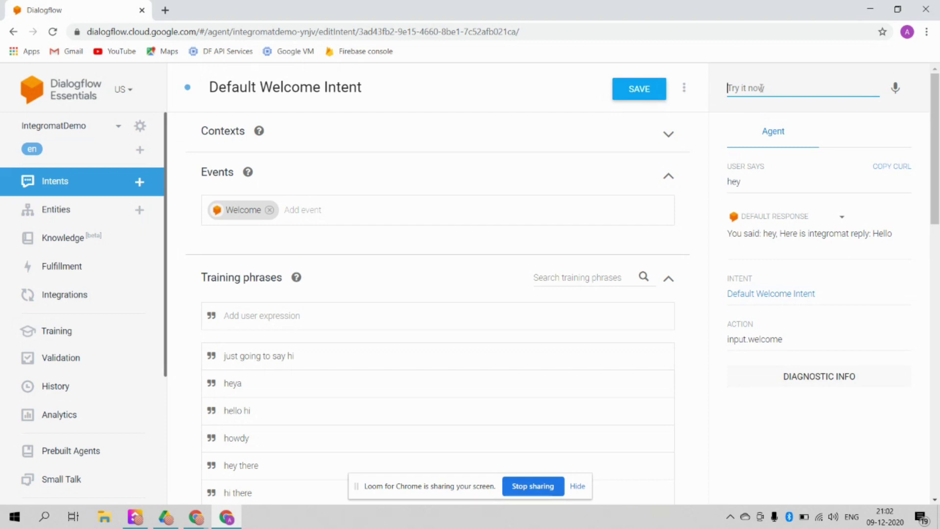
- Test the agent in the test console with the message "hi there" and examine the default response
text(hi there)
key(Return)
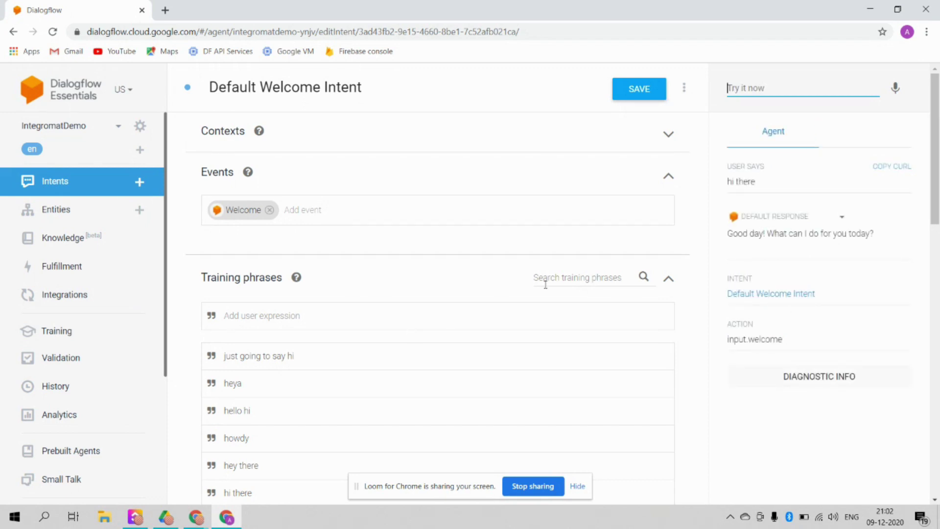
scroll(545, 284, down, 2)
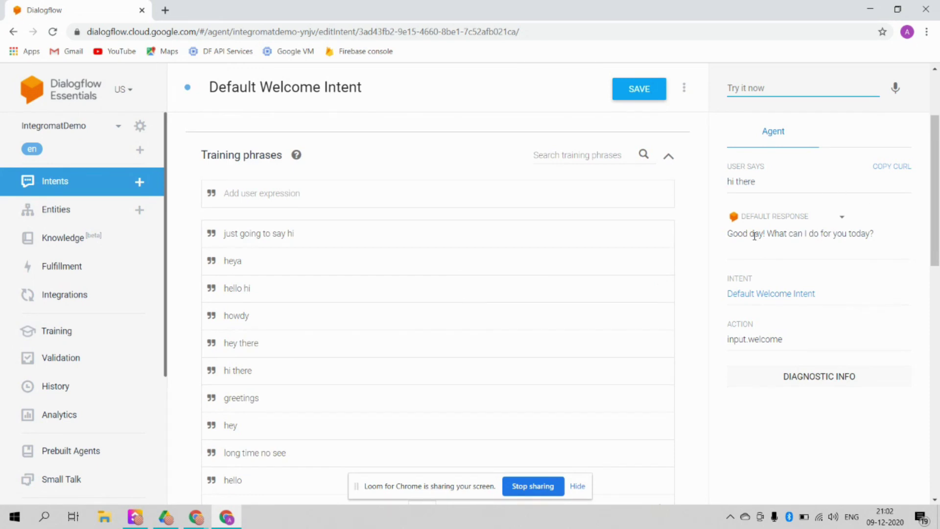
drag(733, 237, 865, 236)
- Switch to Integromat and inspect the last run's output of the custom webhook and the data of the JSON module
key(alt+Tab)
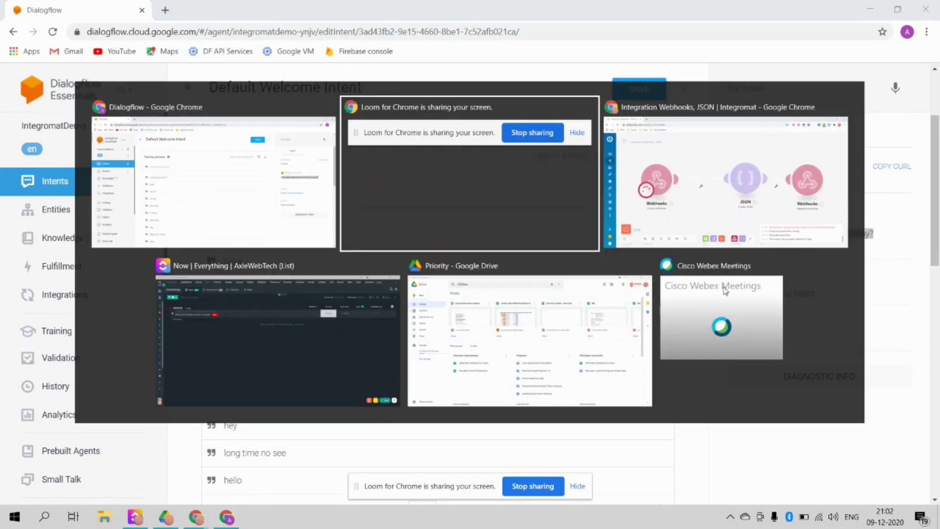
key(alt+Tab)
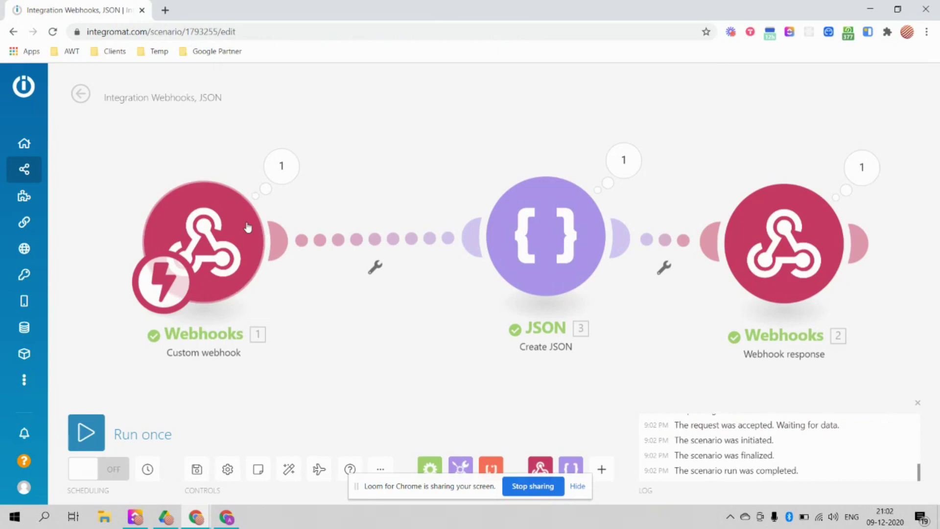
click(130, 445)
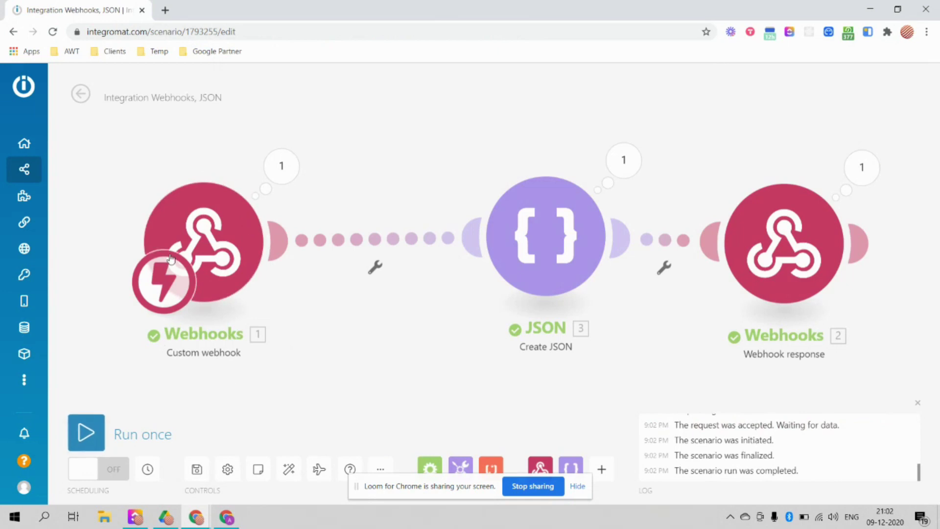
click(286, 172)
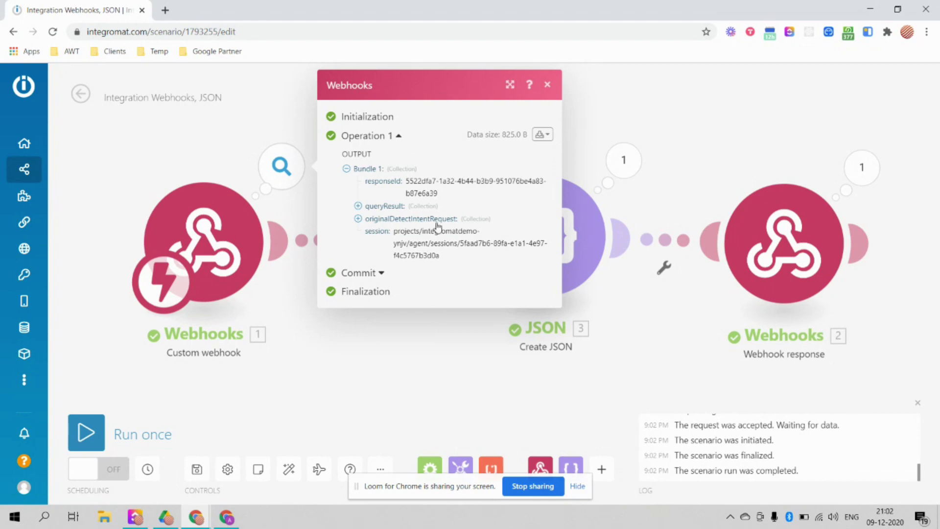
click(547, 84)
click(623, 160)
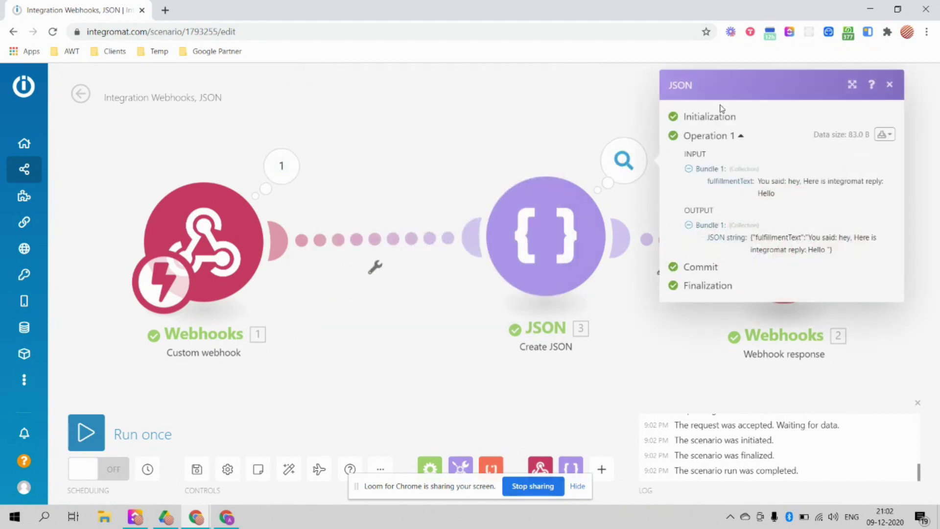
click(889, 85)
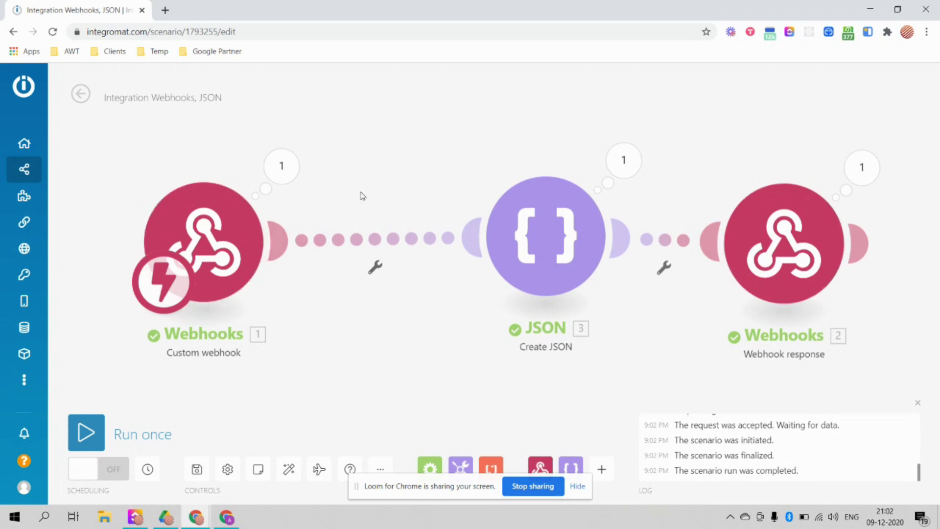
- Turn on scheduling for the scenario and activate it with Run scenario set to Immediately
scroll(304, 294, down, 2)
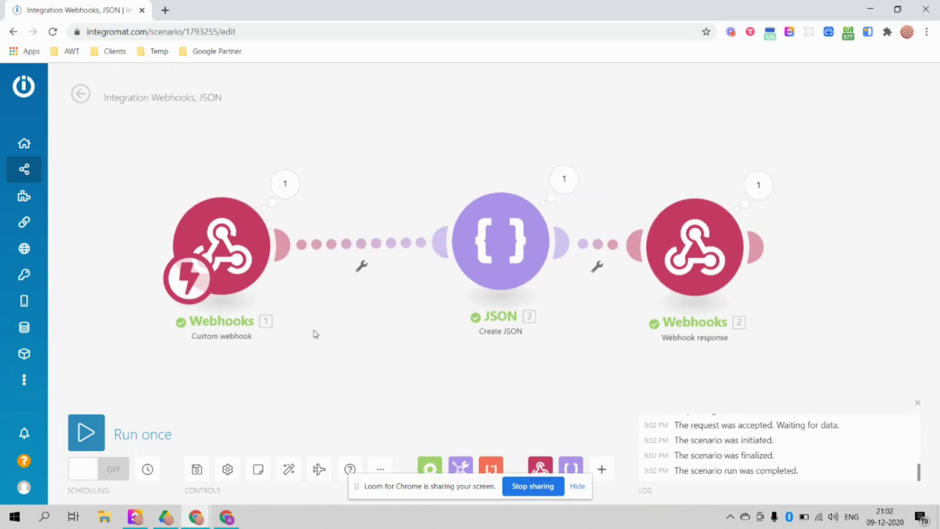
click(106, 470)
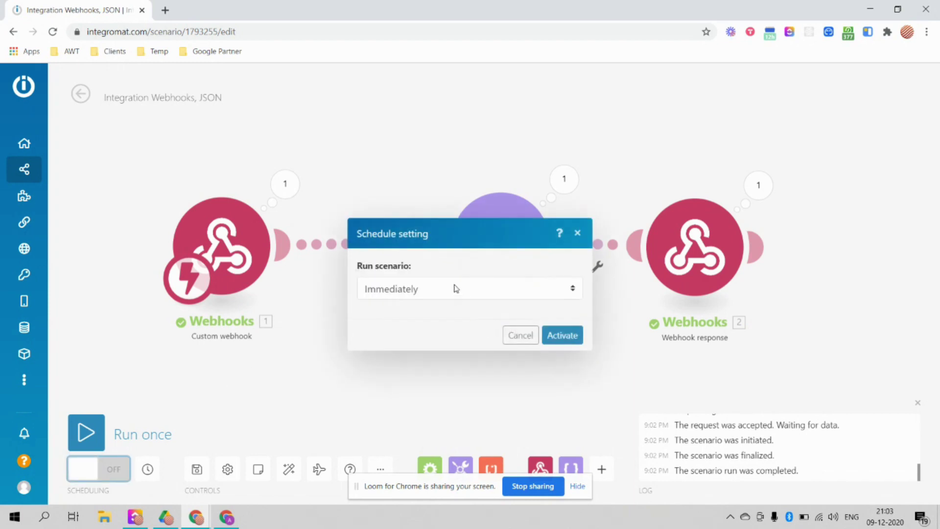
click(562, 335)
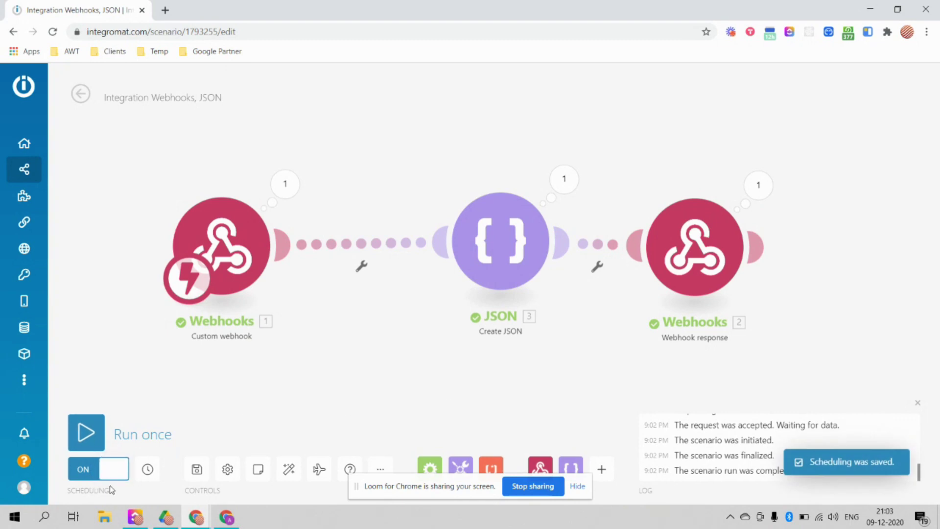
- Switch to Dialogflow and test the agent with the message "hi there" against the active scenario
key(alt+Tab)
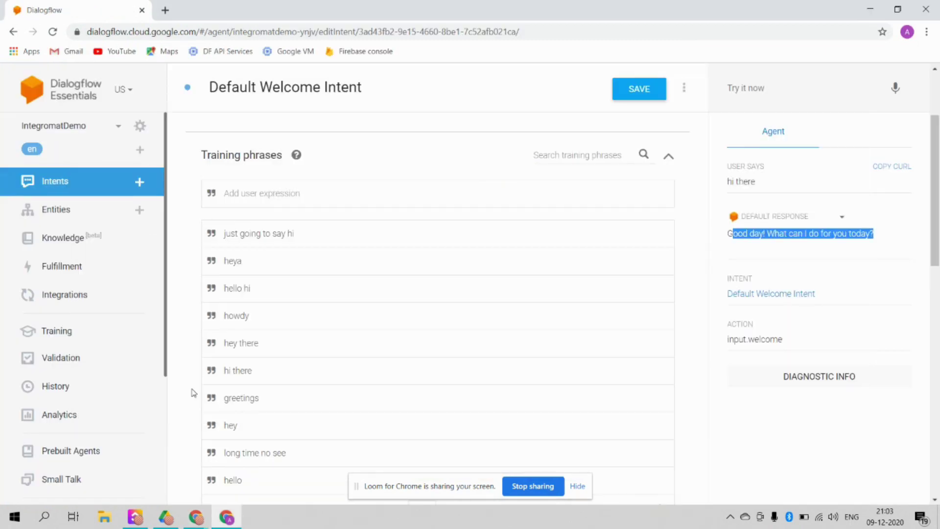
click(764, 89)
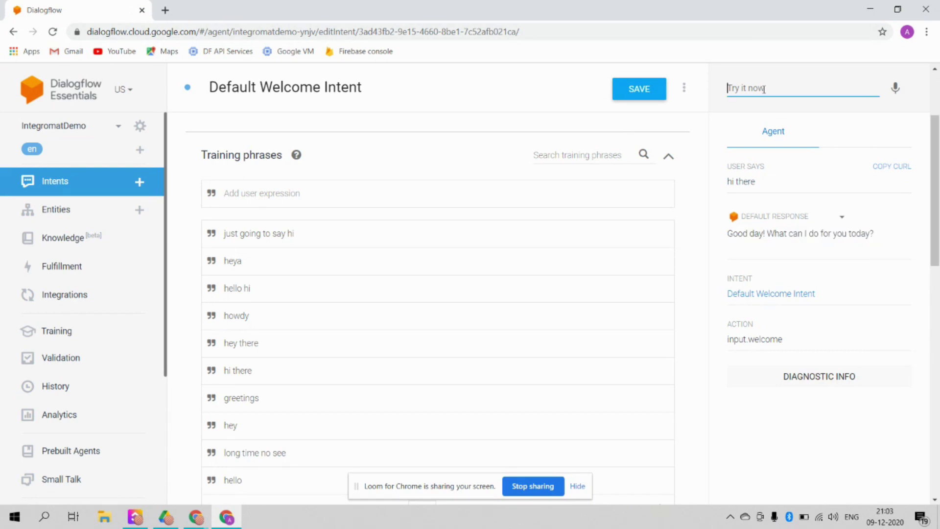
text(hi there)
key(Return)
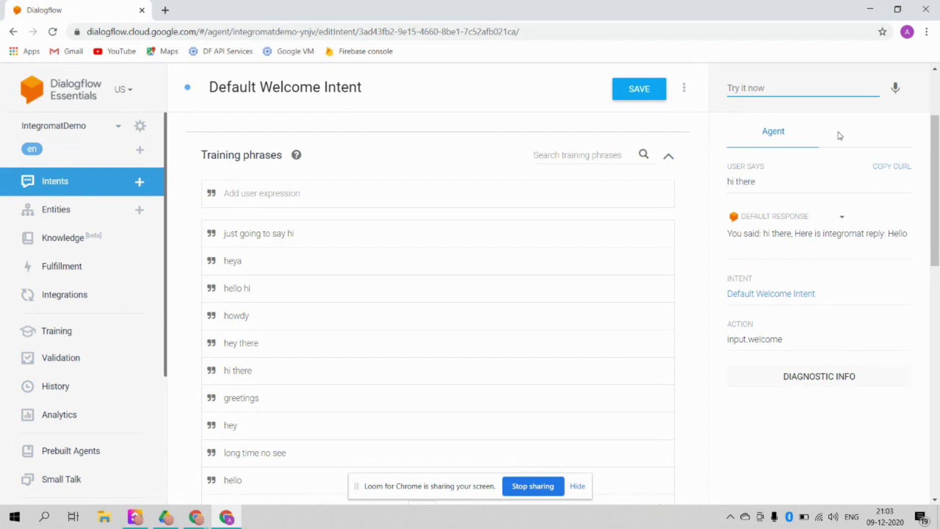
- Test the agent with the training phrase "long time no see"
click(775, 88)
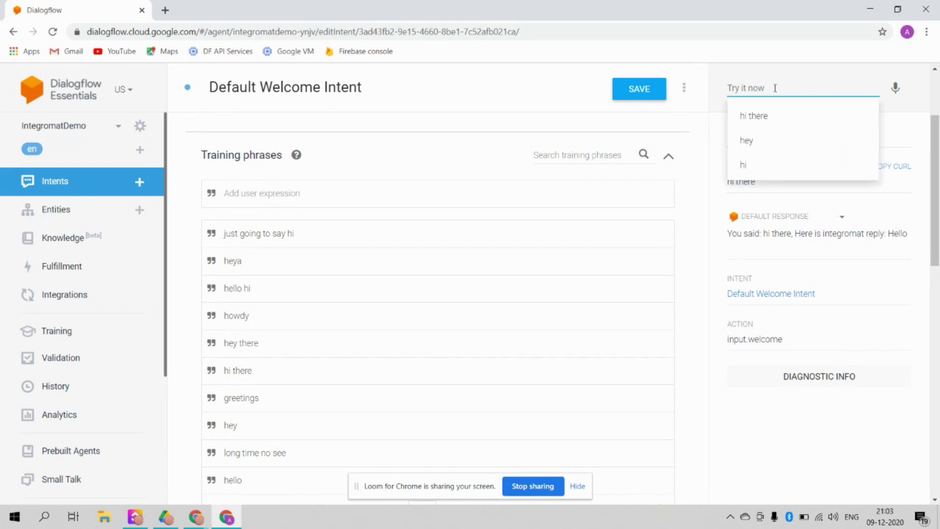
text(Hey what)
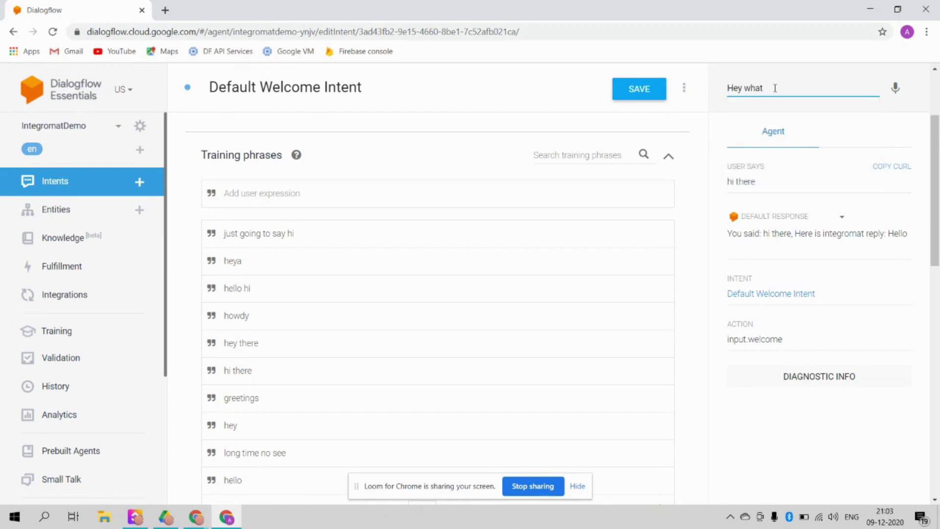
key(BackSpace)
key(BackSpace)
key(BackSpace)
key(BackSpace)
key(BackSpace)
text(long time no see)
key(Return)
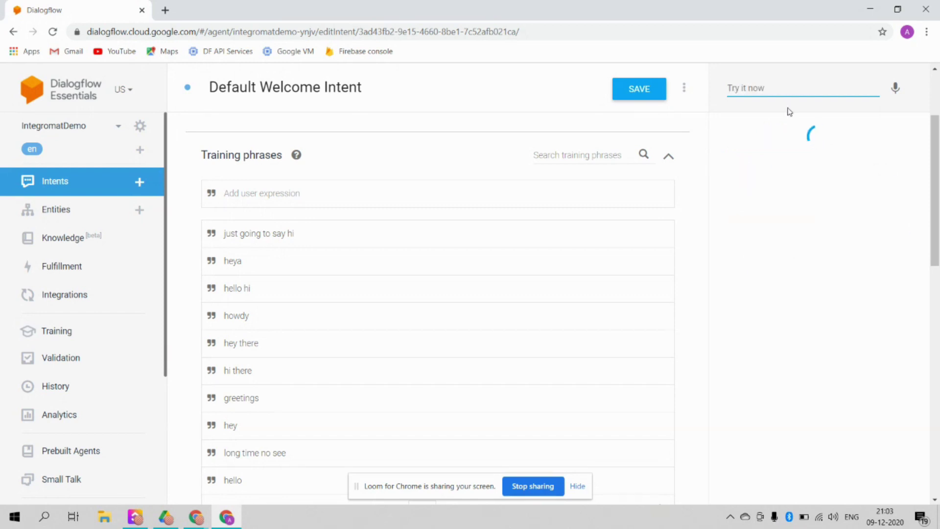